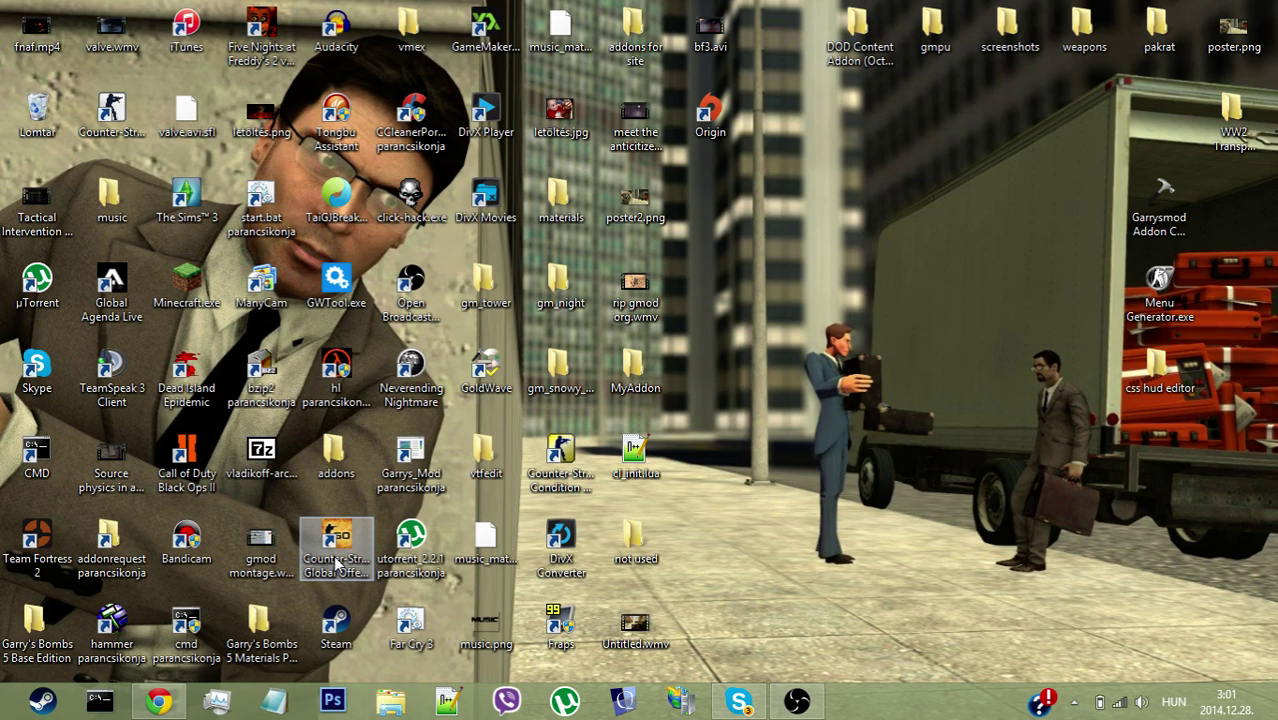
# Step: Bring up the jump list of the Google Chrome taskbar icon
pyautogui.rightClick(177, 682)
pyautogui.rightClick(177, 684)
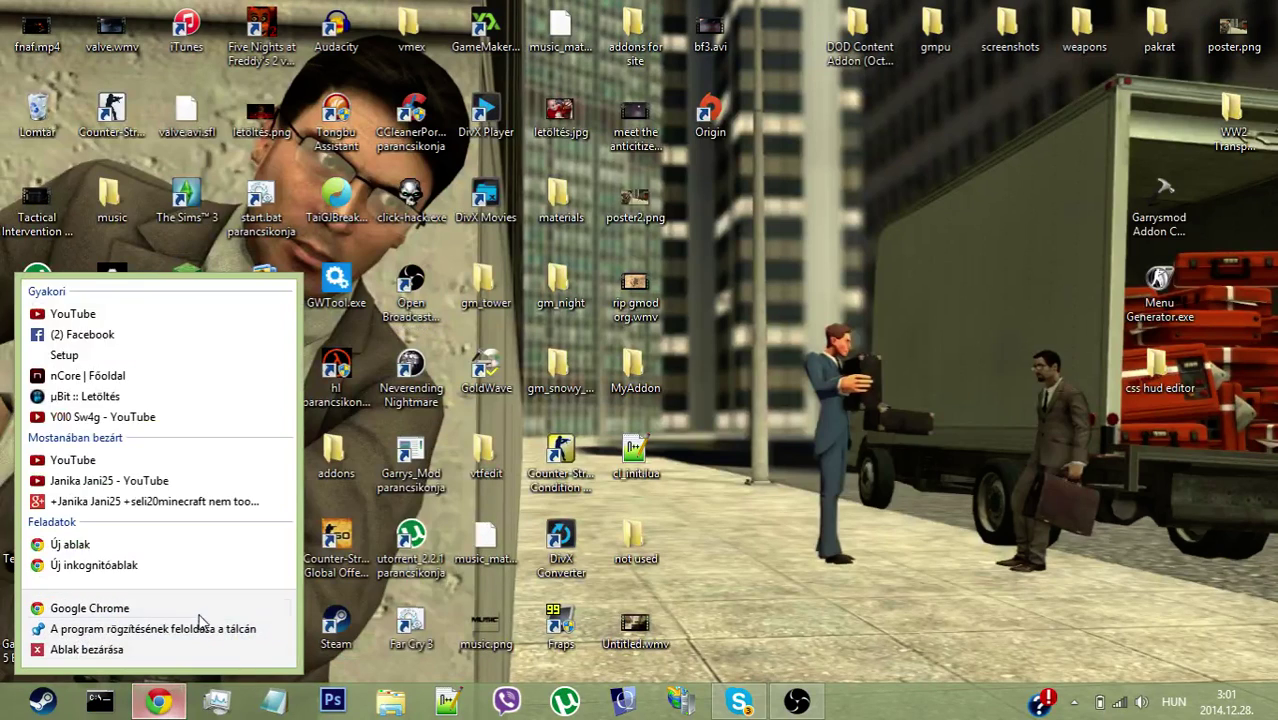
# Step: Launch a maximized Chrome window and search Google for 'gmod workshop'
pyautogui.click(376, 537)
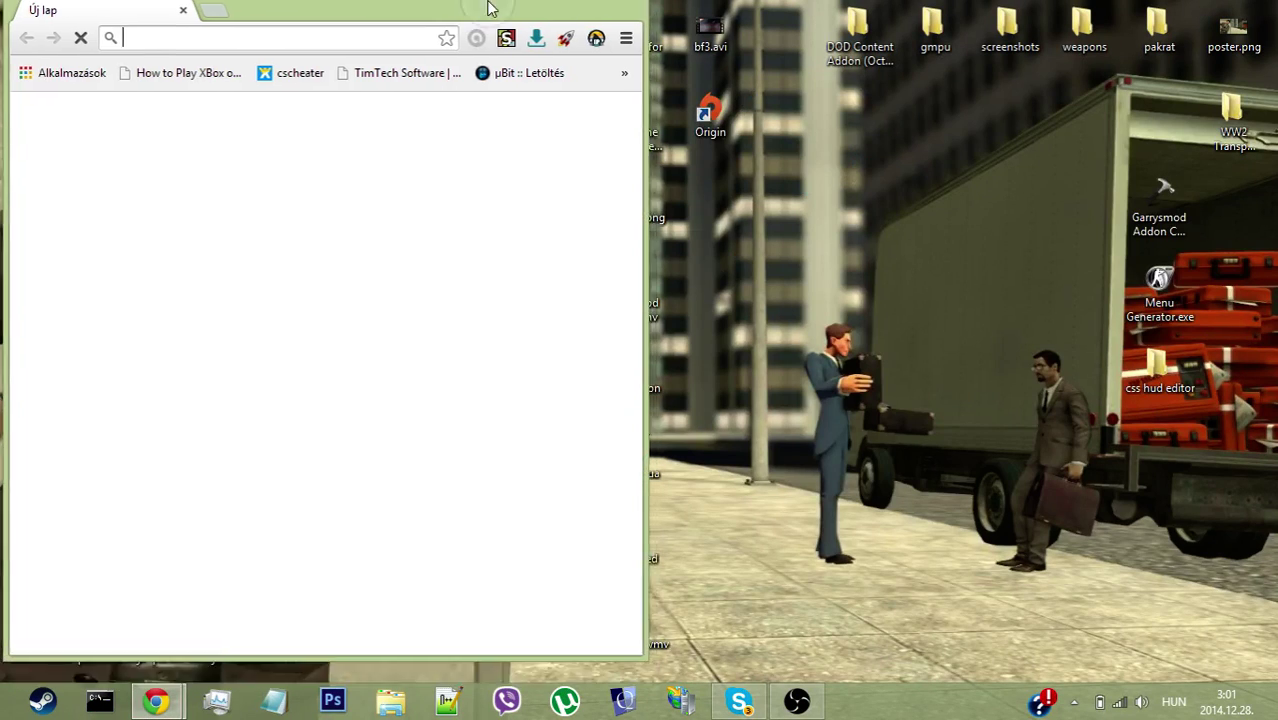
pyautogui.doubleClick(502, 36)
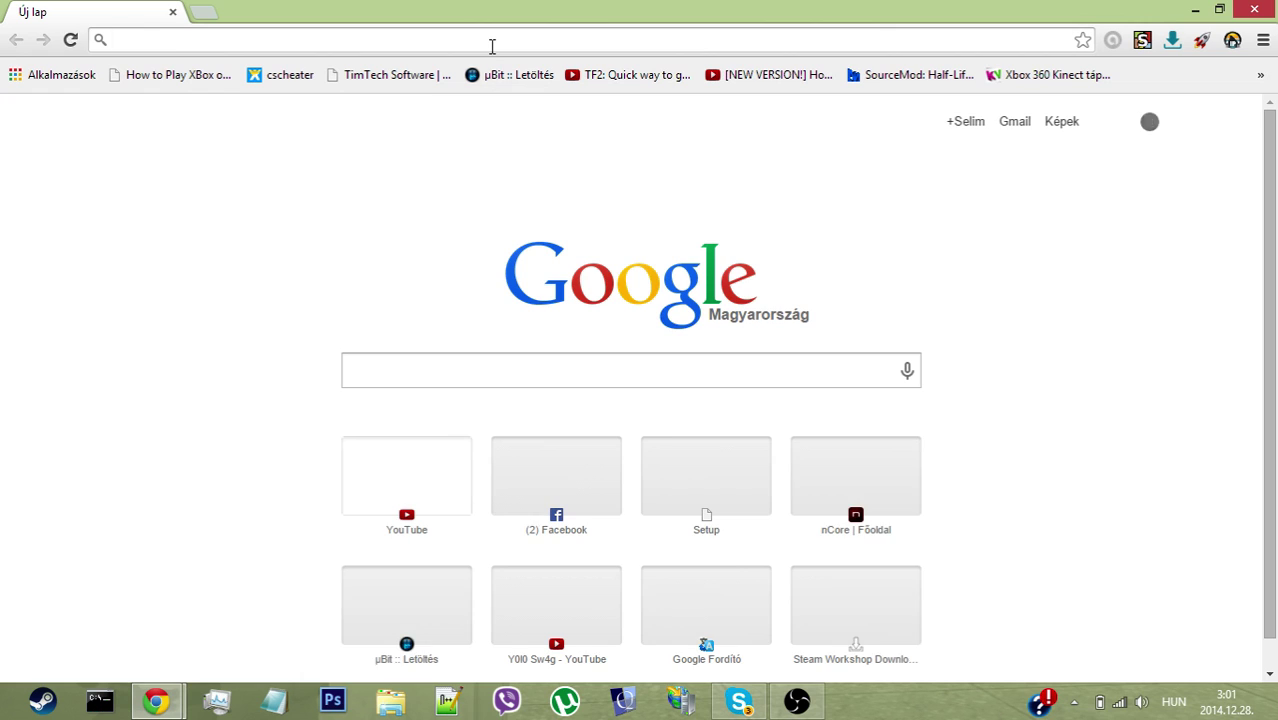
pyautogui.write('GOM')
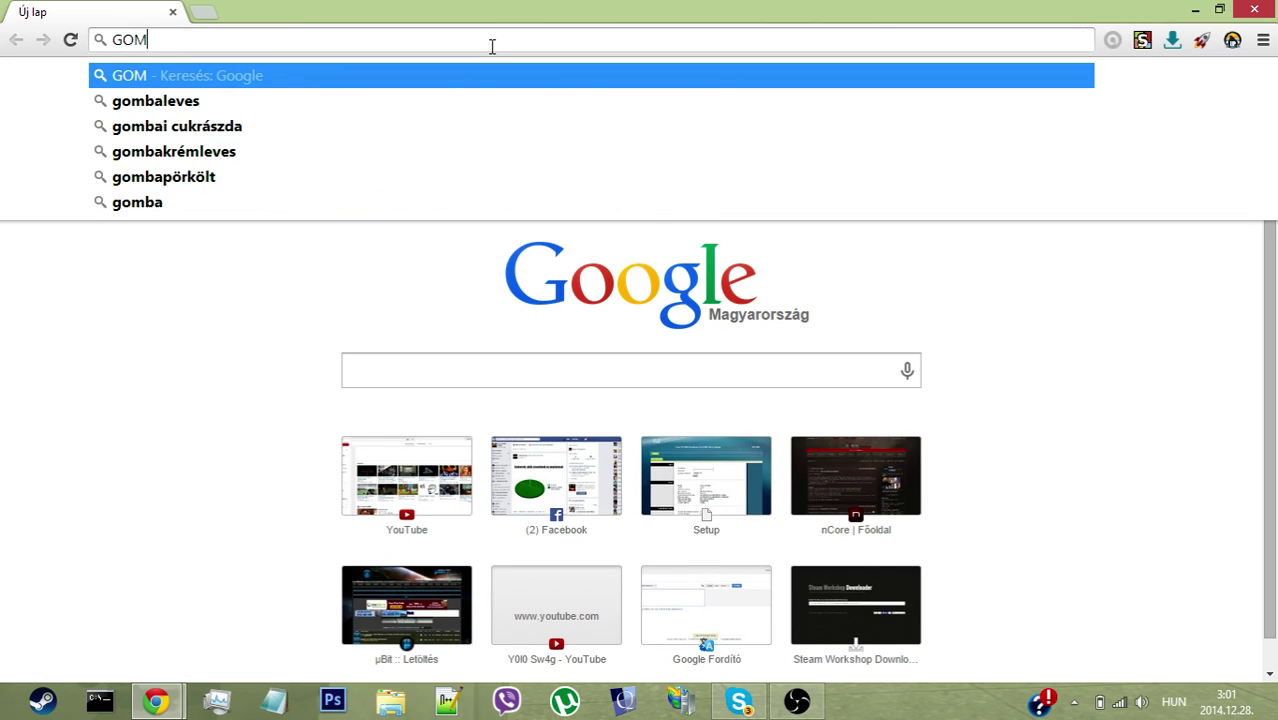
pyautogui.press('BackSpace')
pyautogui.press('BackSpace')
pyautogui.press('BackSpace')
pyautogui.write('gmod')
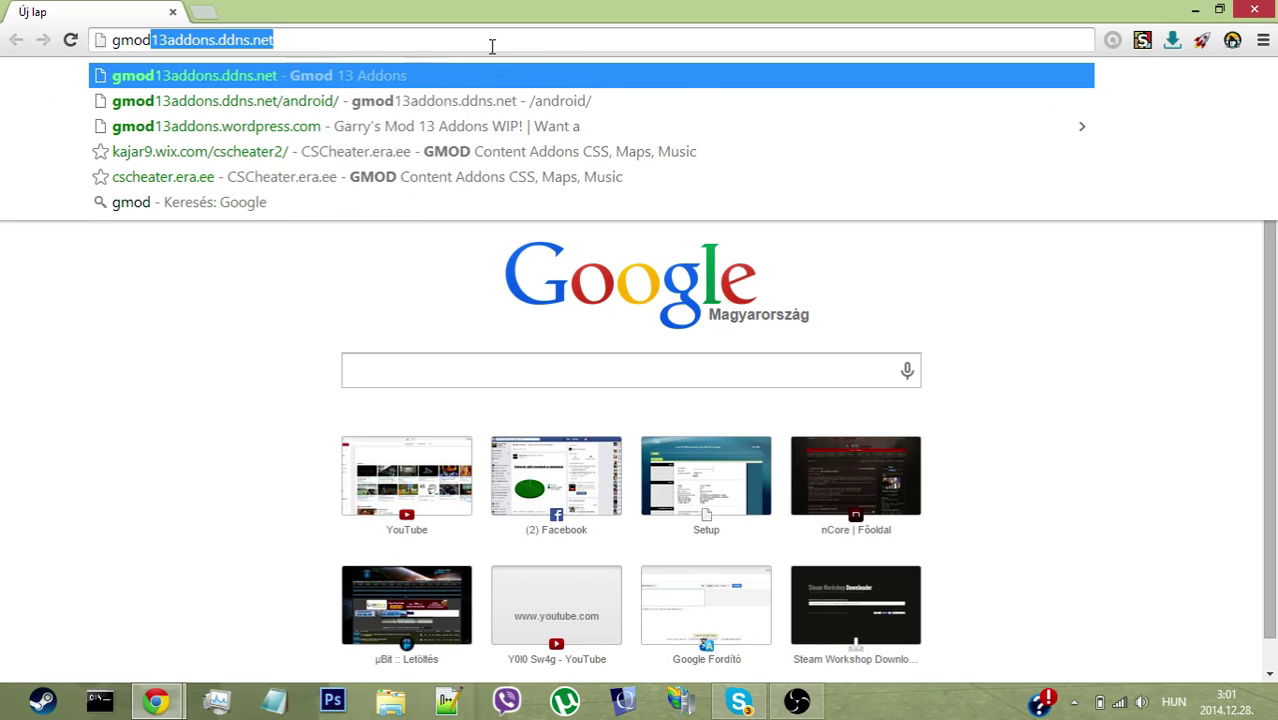
pyautogui.write(' workshop')
pyautogui.press('Return')
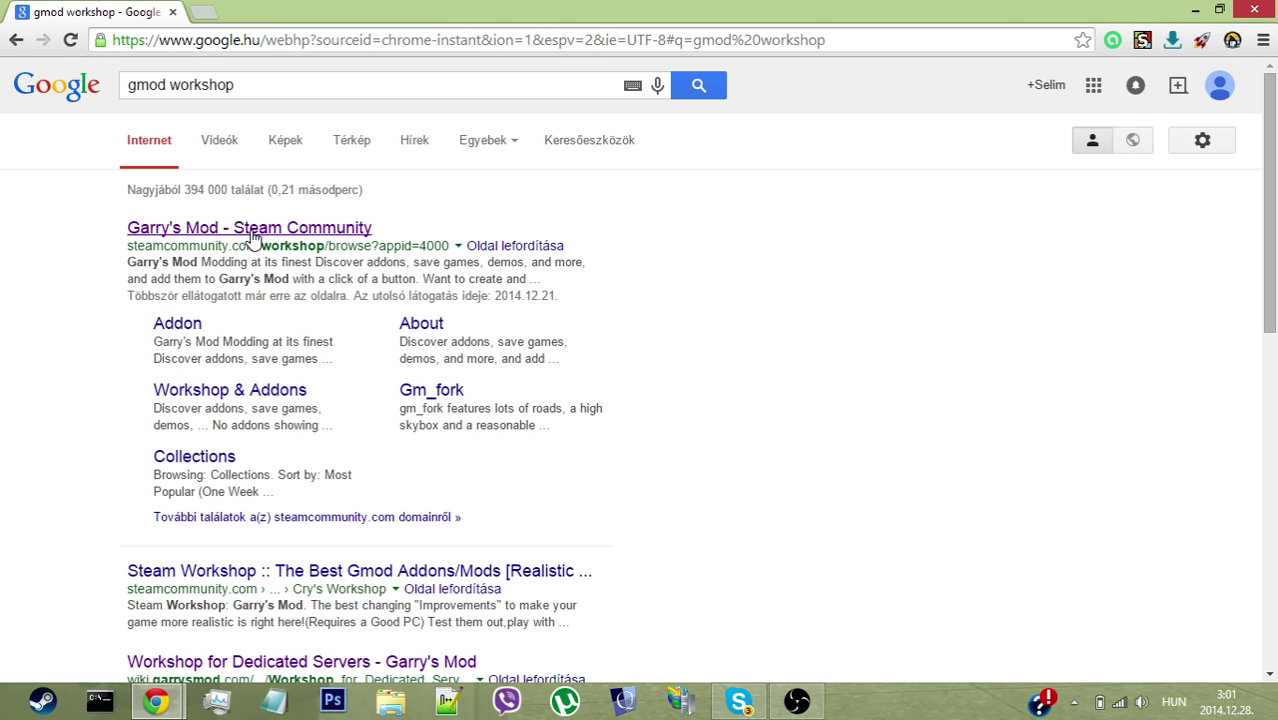
# Step: Go to the Garry's Mod Steam Community workshop and open the AKS-74U item page
pyautogui.click(254, 232)
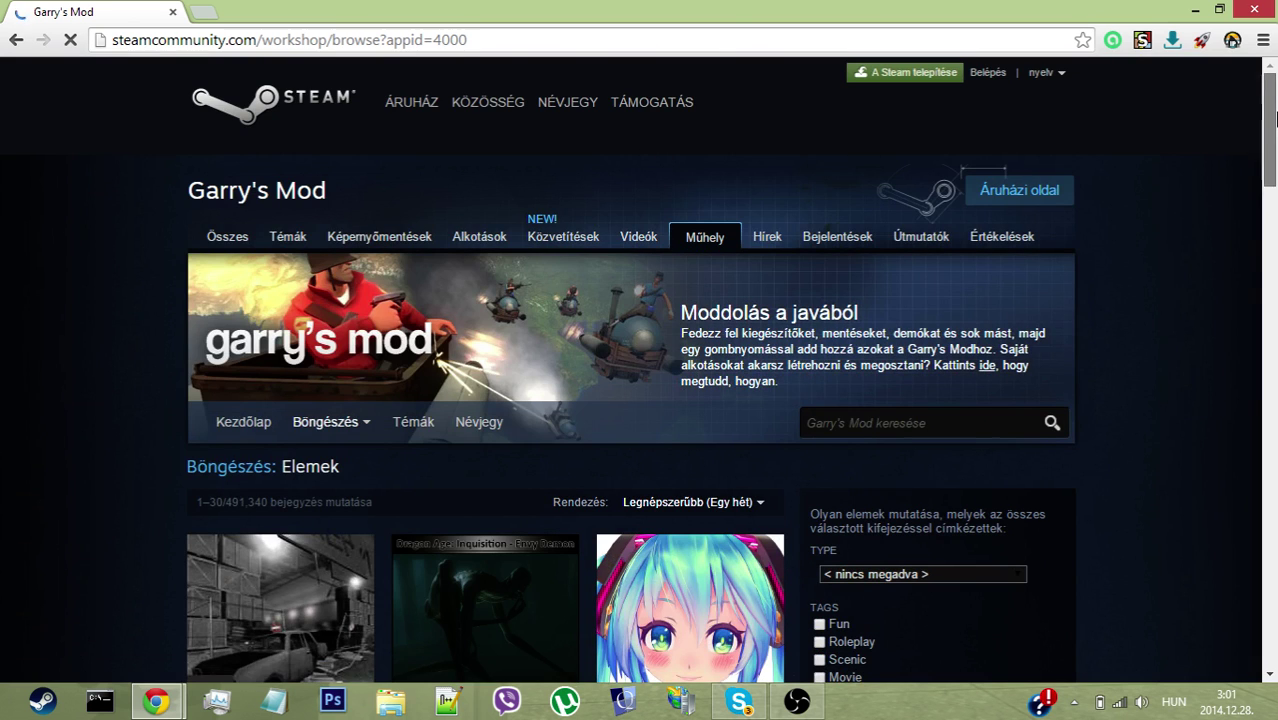
pyautogui.moveTo(1273, 140); pyautogui.dragTo(1250, 376)
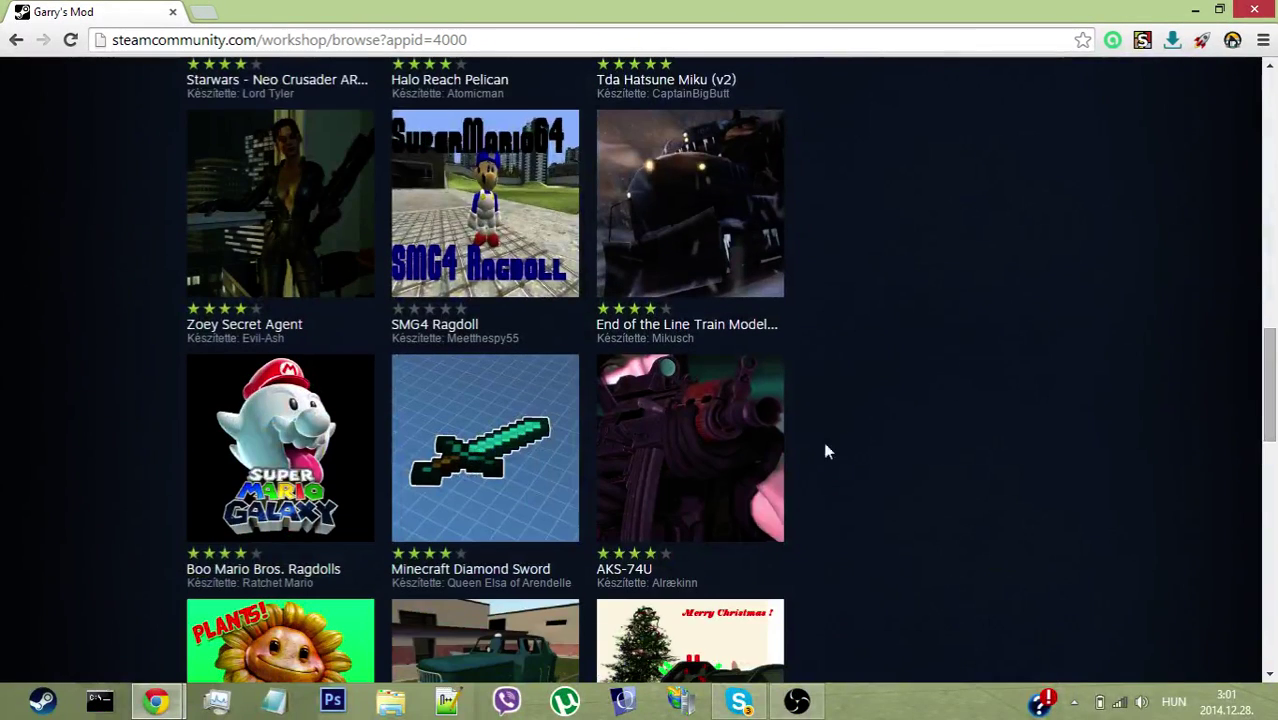
pyautogui.click(724, 514)
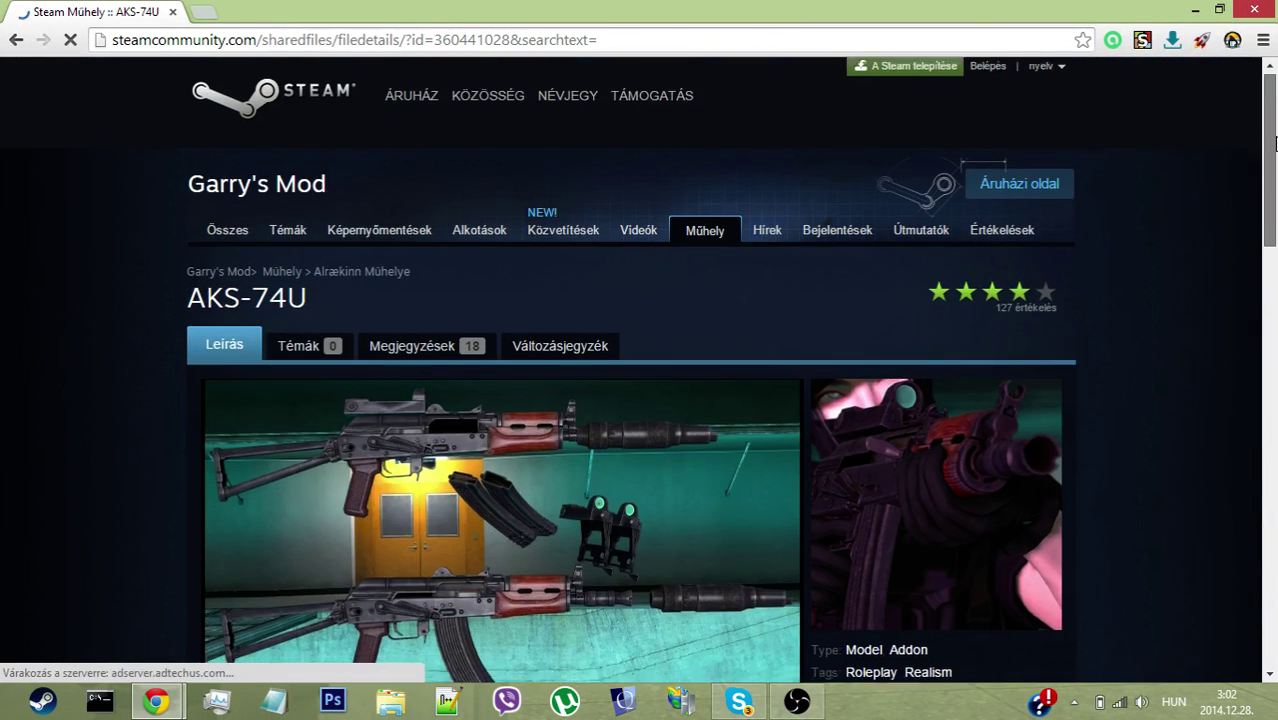
pyautogui.moveTo(1272, 135); pyautogui.dragTo(1275, 235)
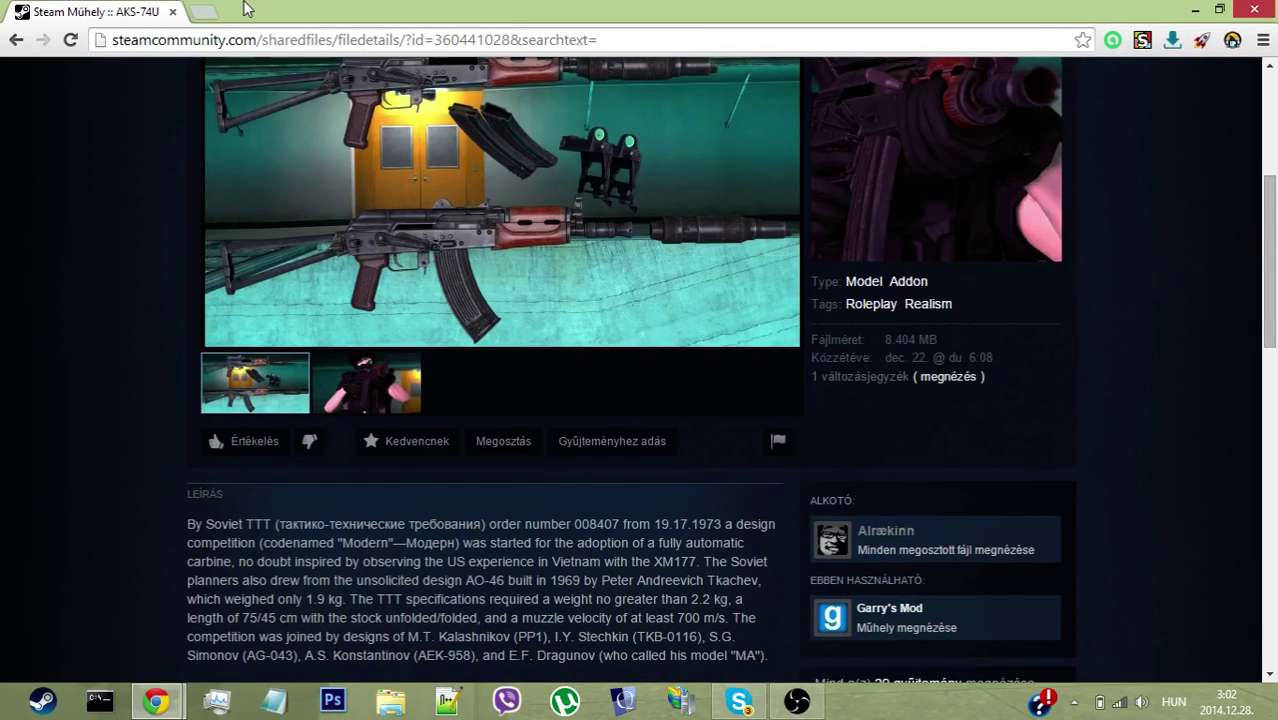
# Step: Open steamworkshopdownloader.com in a new browser tab
pyautogui.click(203, 12)
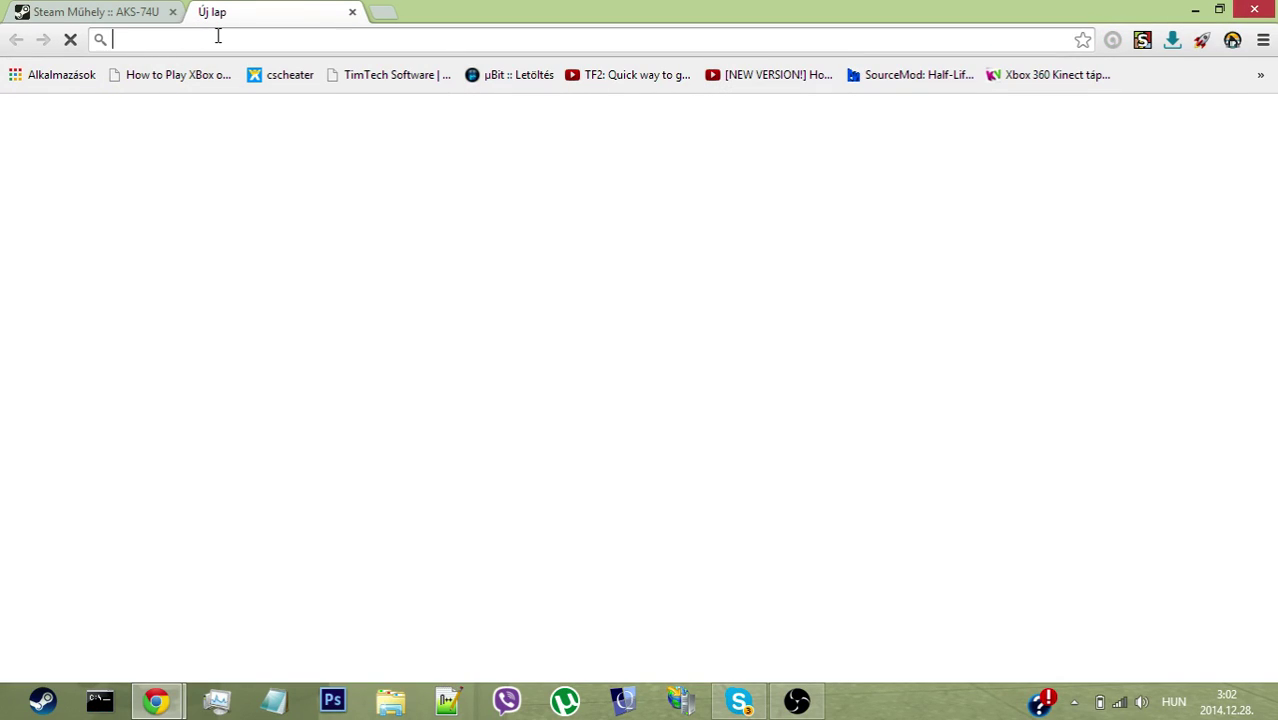
pyautogui.write('steamworkshopdownloader.com')
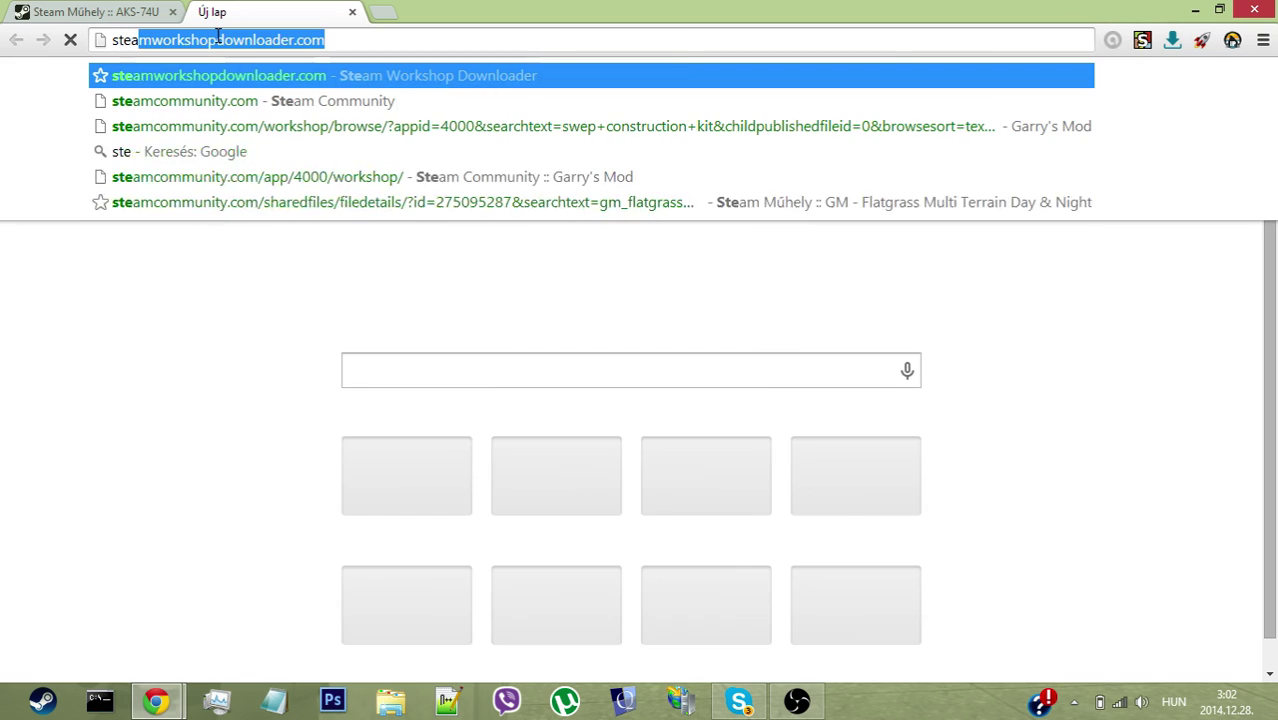
pyautogui.press('Return')
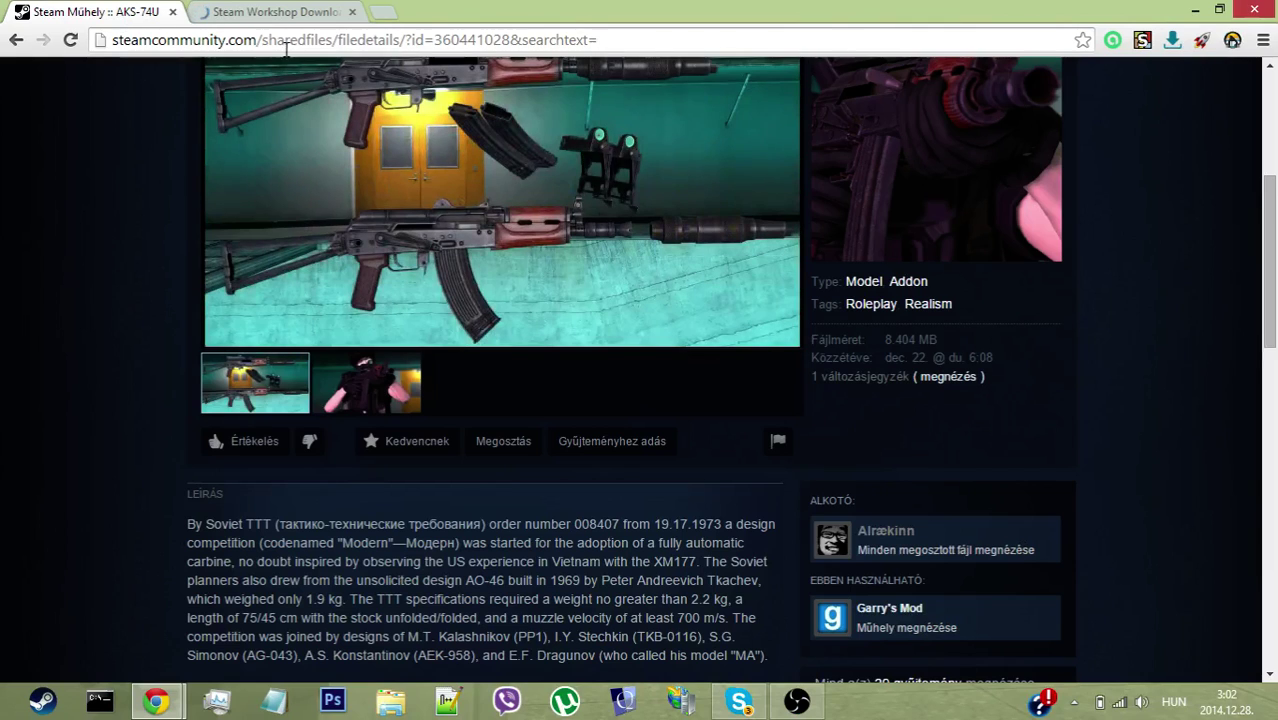
# Step: Copy the AKS-74U workshop page's web address from the address bar
pyautogui.moveTo(641, 38); pyautogui.dragTo(35, 76)
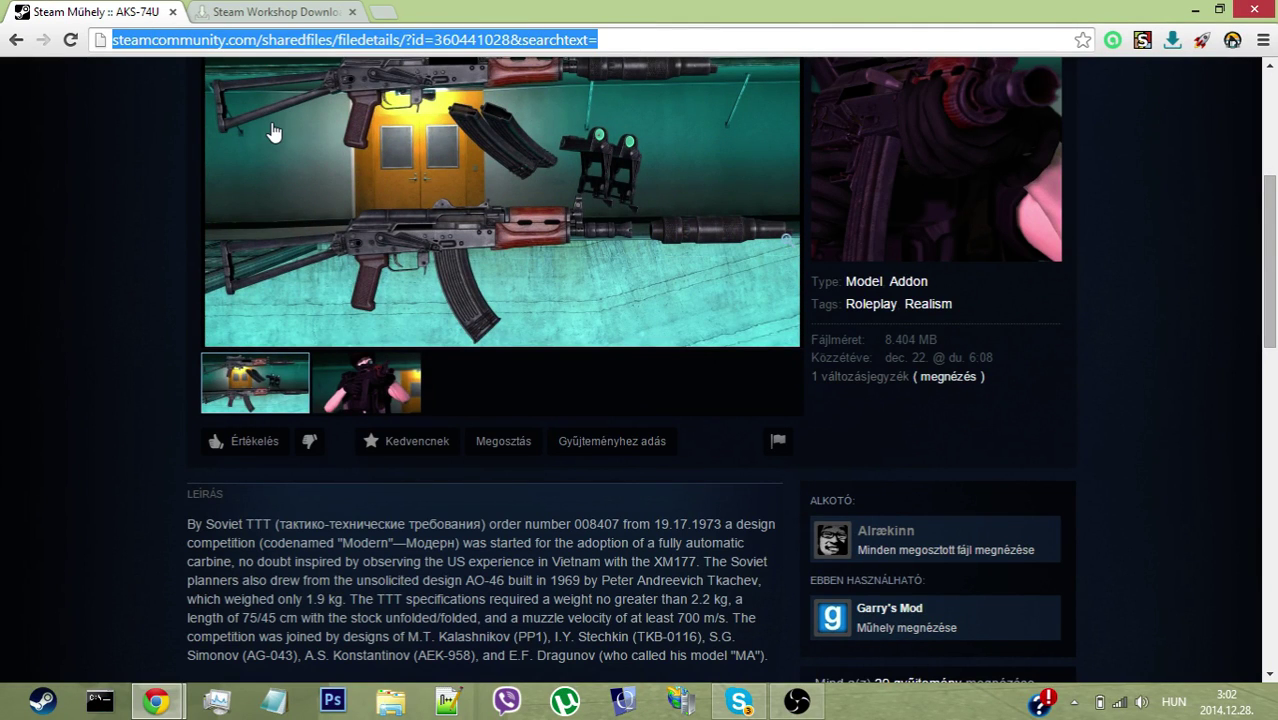
pyautogui.rightClick(338, 40)
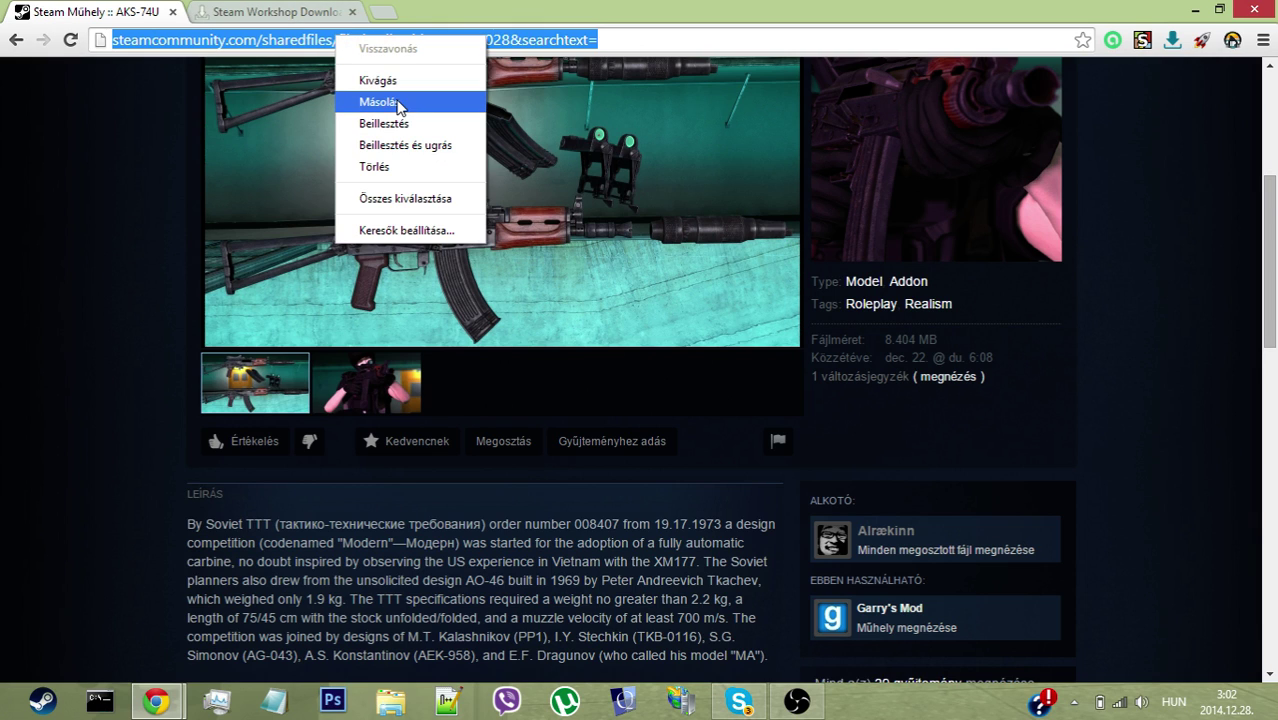
pyautogui.click(400, 103)
# Step: Paste the AKS-74U workshop address into Steam Workshop Downloader's URL field
pyautogui.click(268, 10)
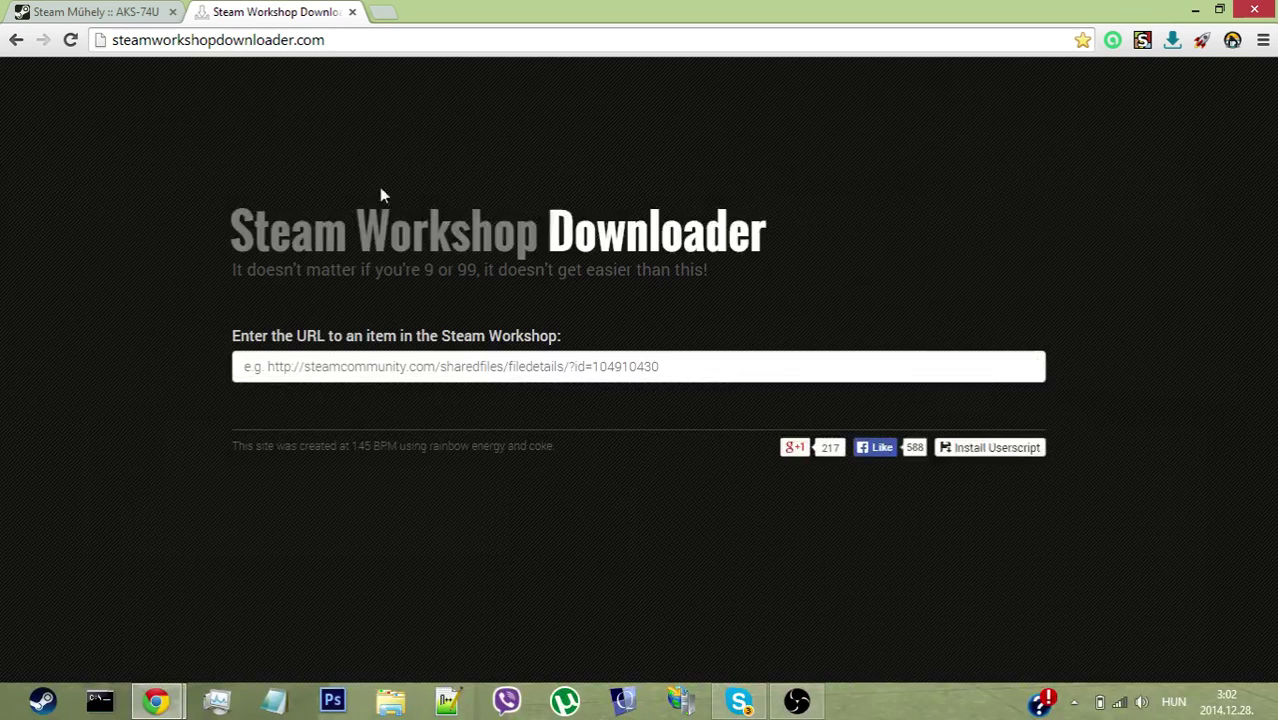
pyautogui.rightClick(421, 370)
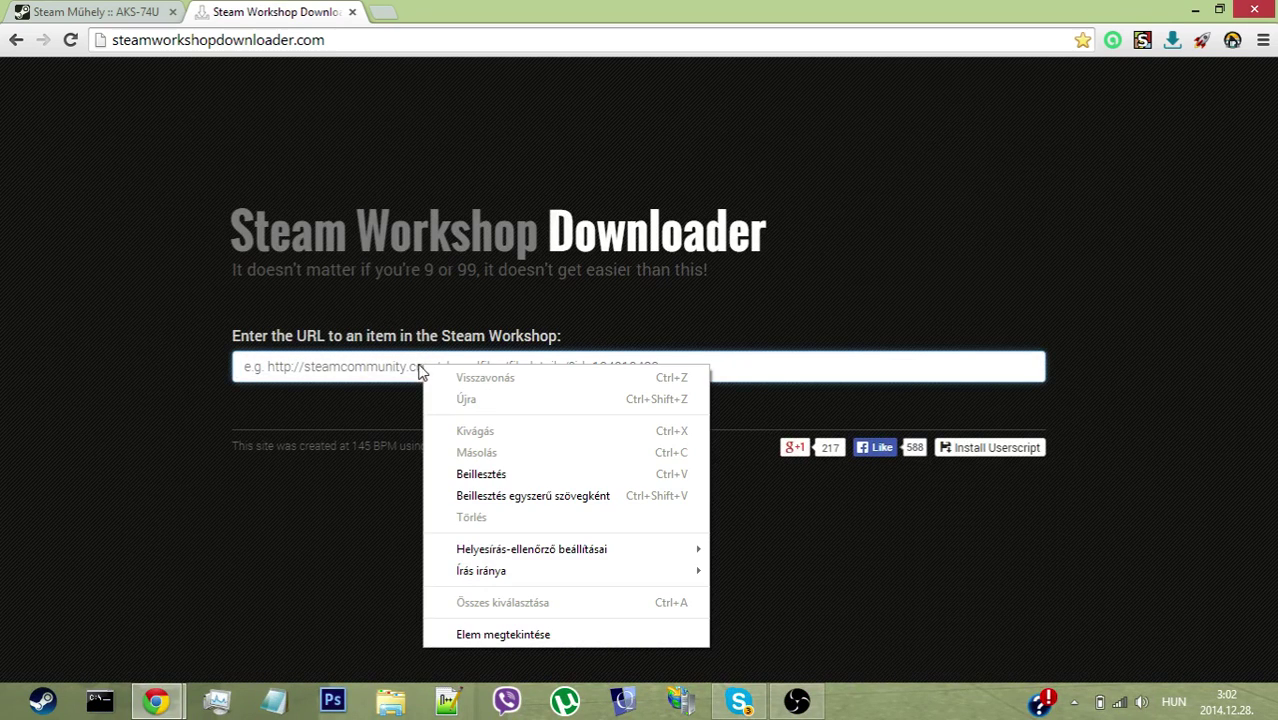
pyautogui.click(407, 370)
pyautogui.hotkey('ctrl', 'v')
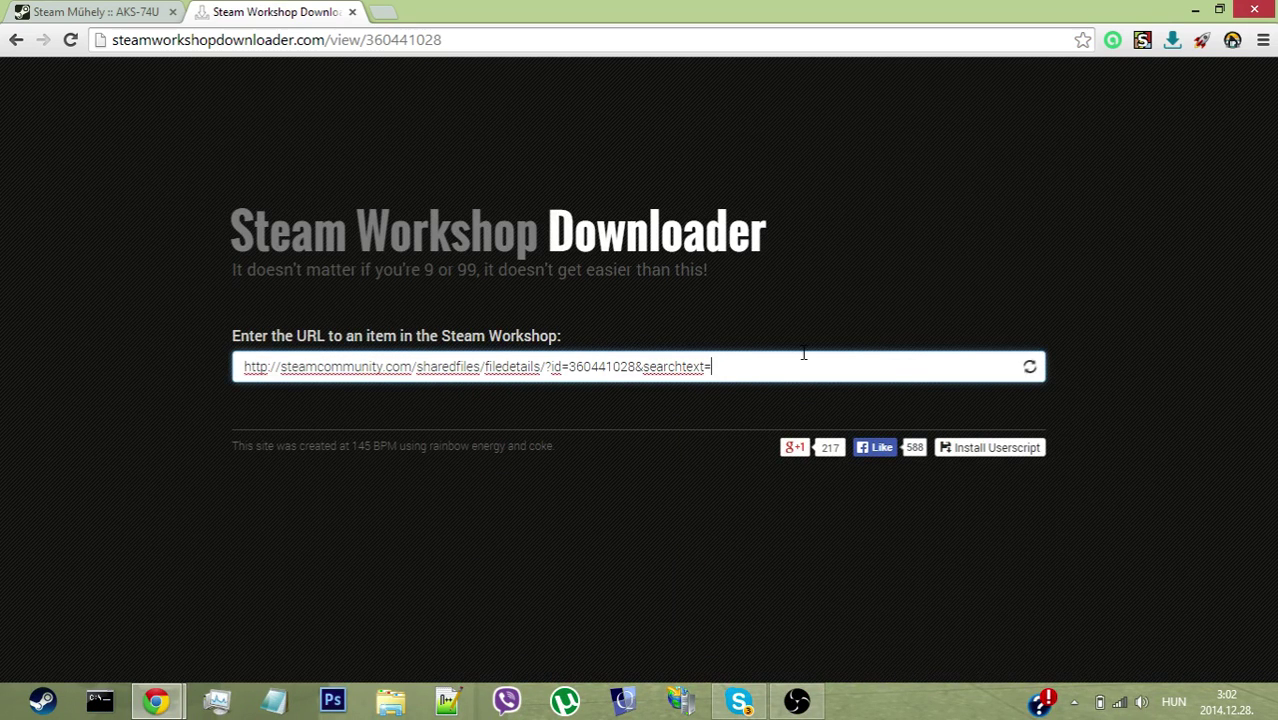
pyautogui.moveTo(805, 369); pyautogui.dragTo(240, 368)
pyautogui.rightClick(326, 373)
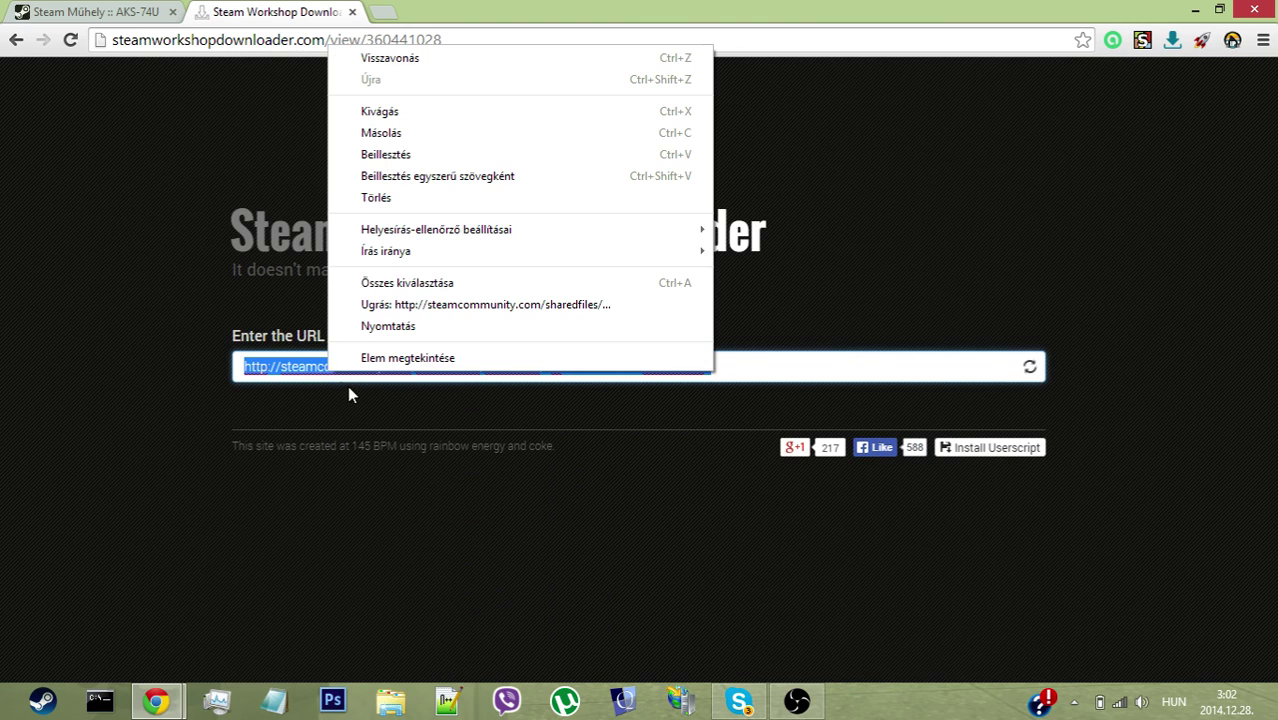
pyautogui.click(482, 155)
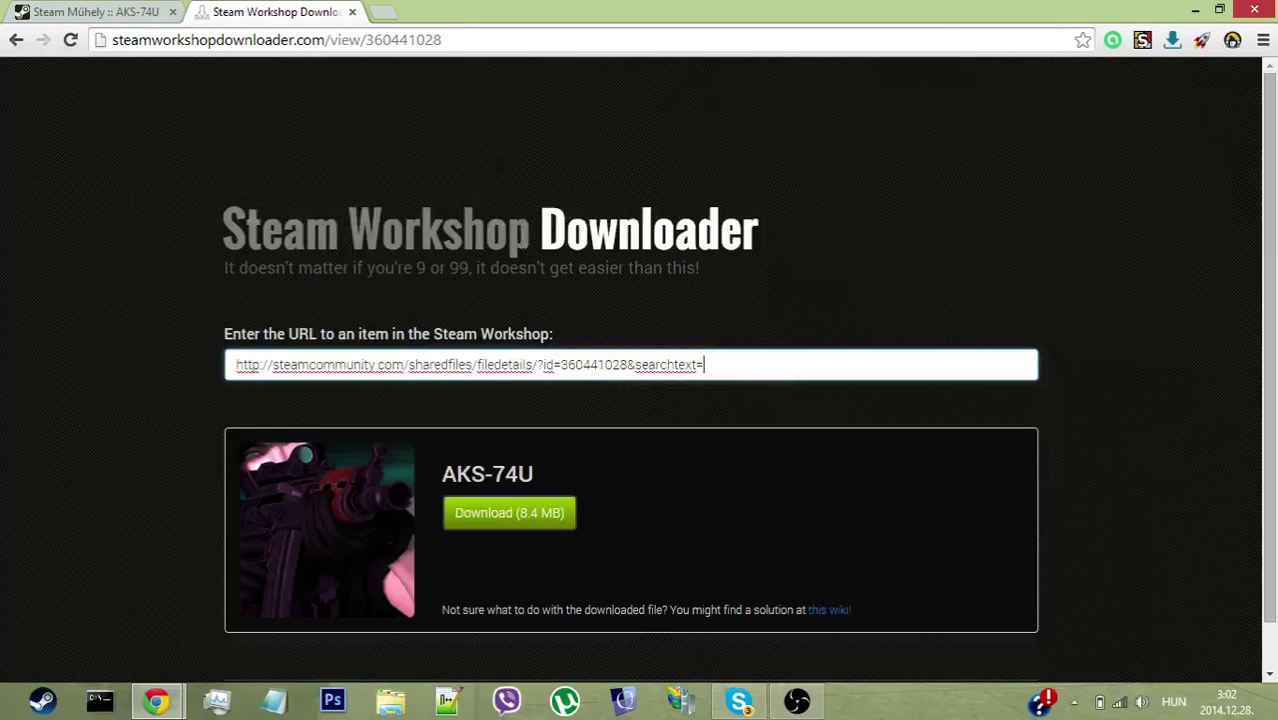
# Step: Download the 8.4 MB AKS-74U .gma file and snap Chrome to the left half
pyautogui.moveTo(443, 474); pyautogui.dragTo(476, 473)
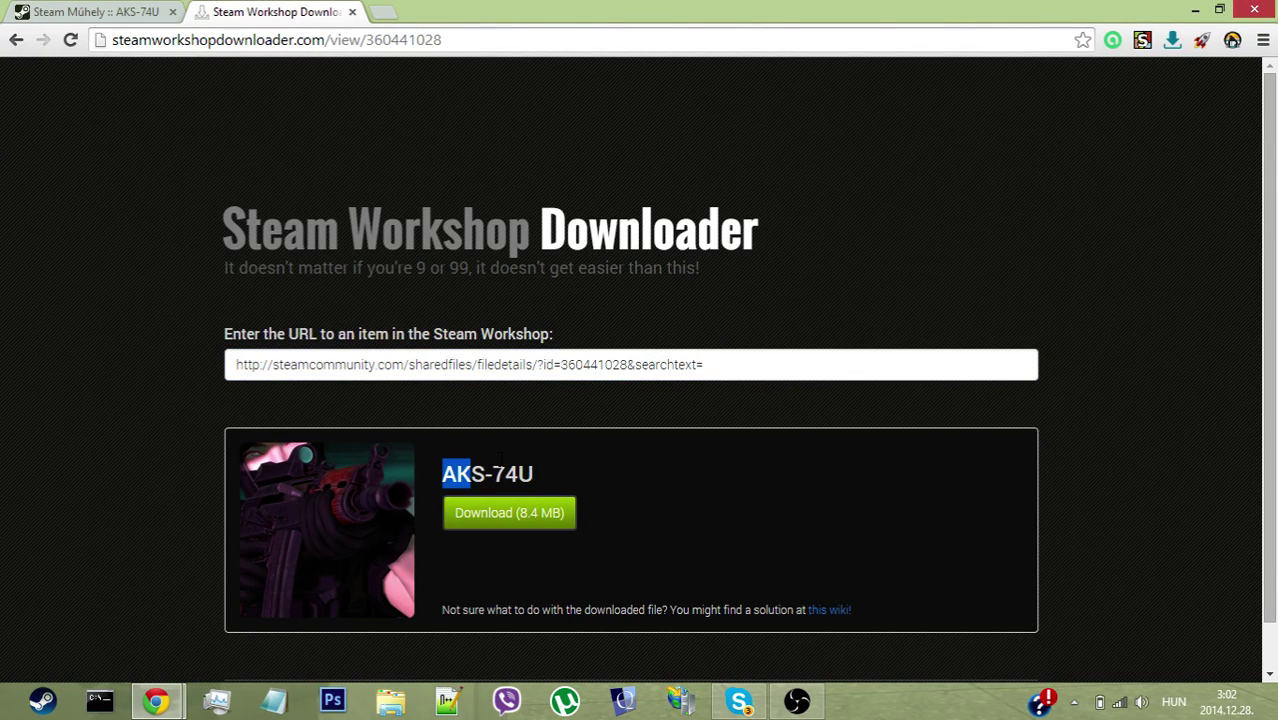
pyautogui.click(502, 456)
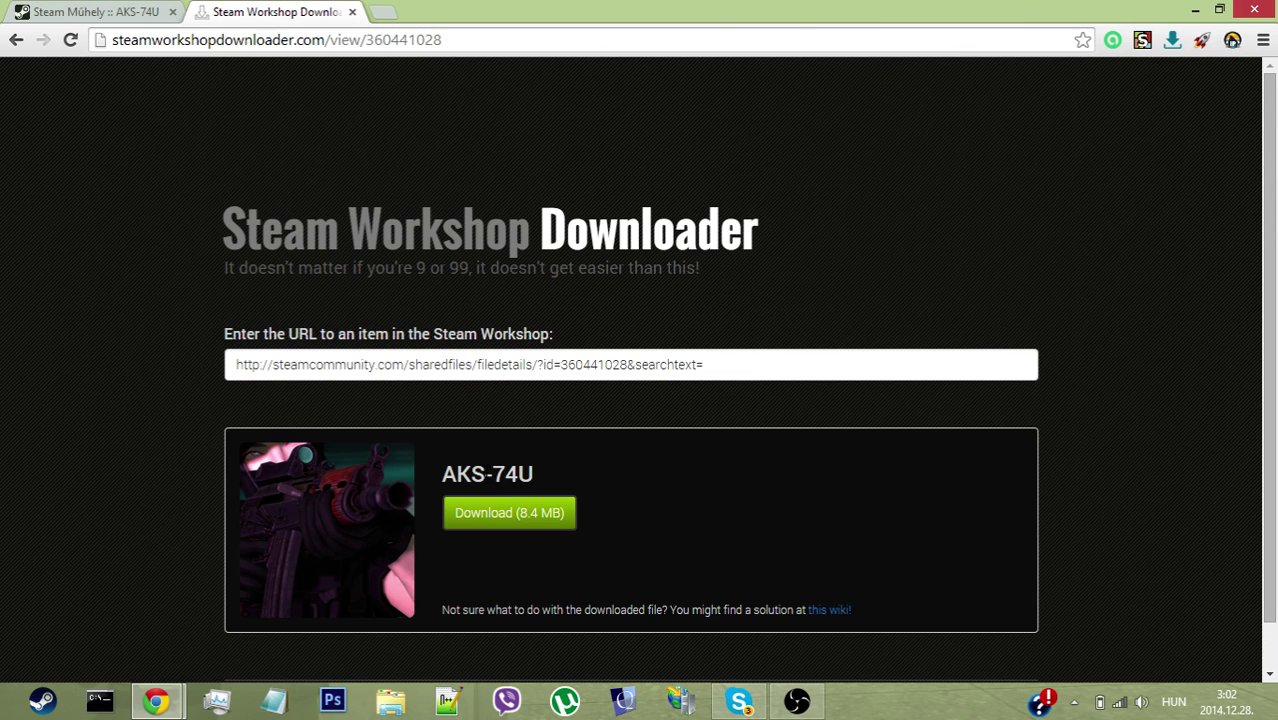
pyautogui.click(493, 510)
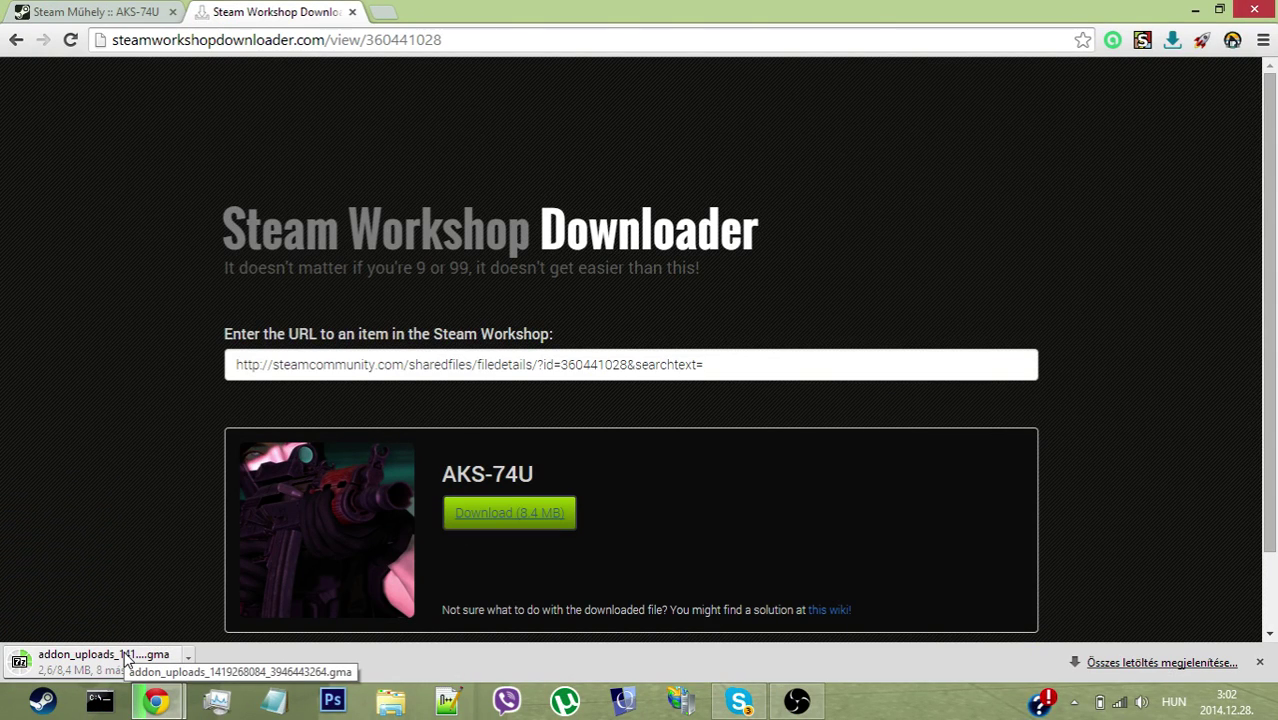
pyautogui.moveTo(1117, 20); pyautogui.dragTo(2, 300)
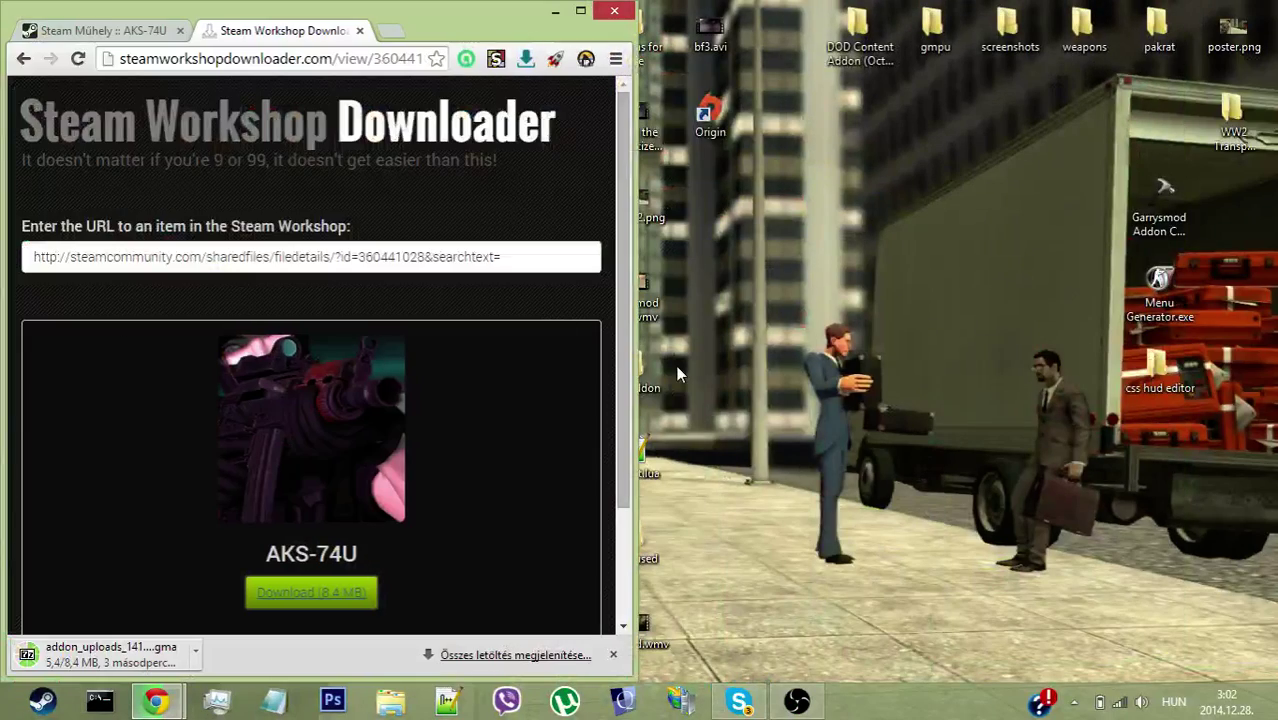
# Step: Create a new folder on the desktop named 'addons folder'
pyautogui.rightClick(899, 252)
pyautogui.moveTo(967, 444)
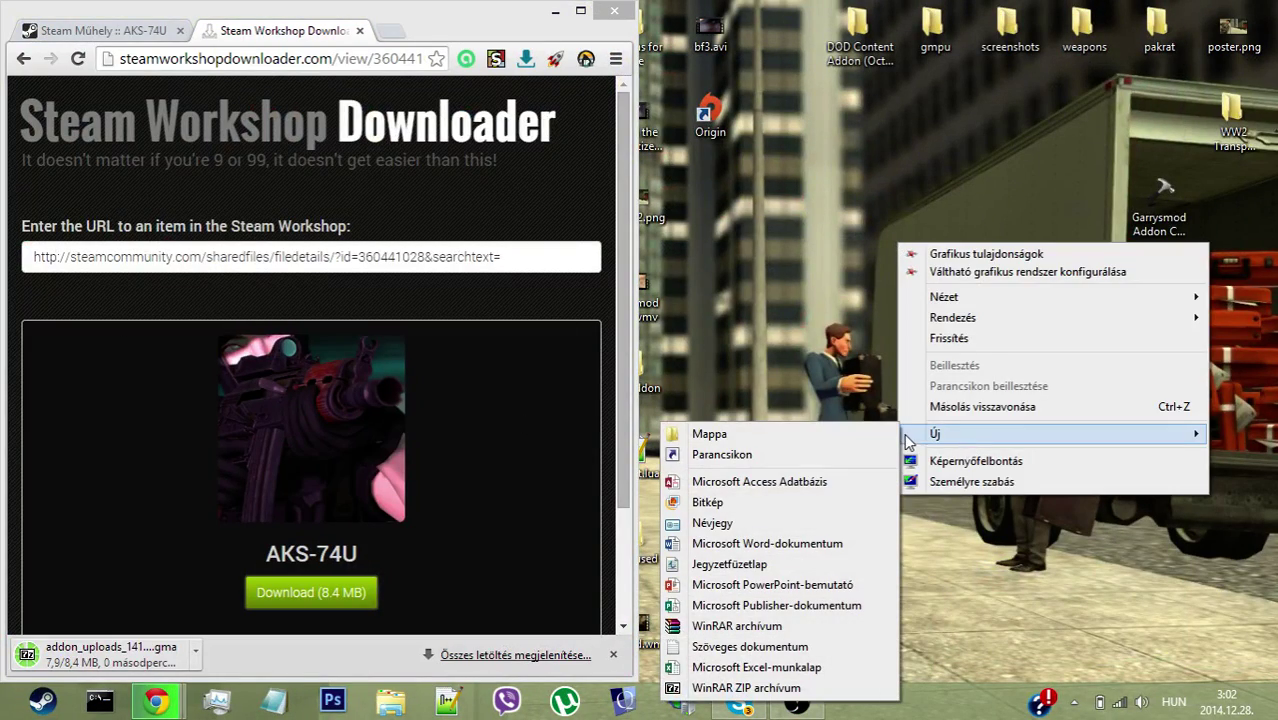
pyautogui.click(839, 435)
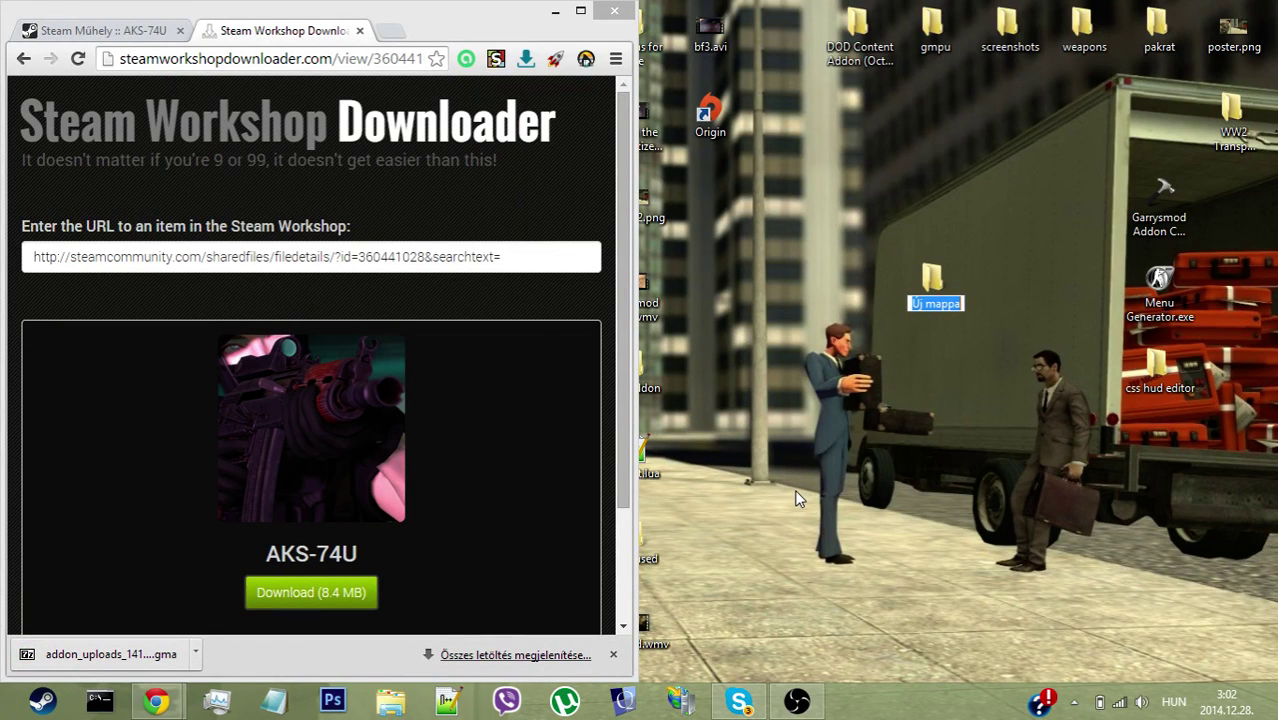
pyautogui.write('addons folder')
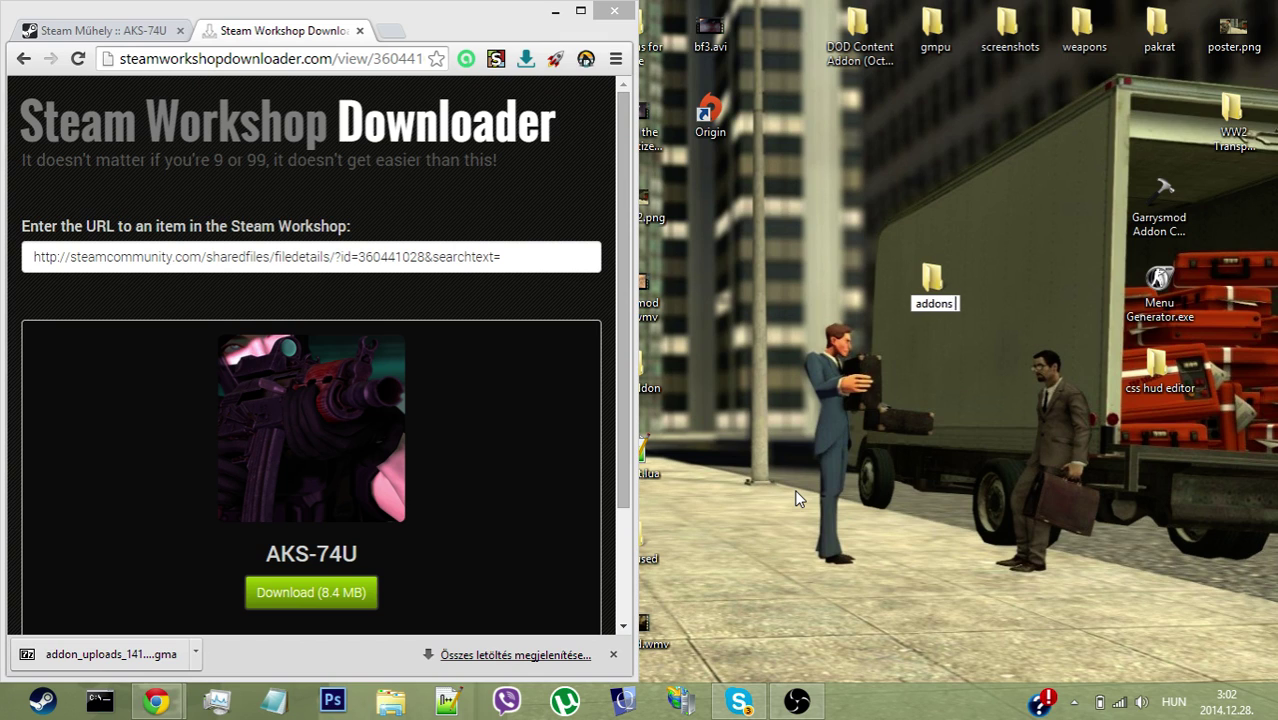
pyautogui.press('Return')
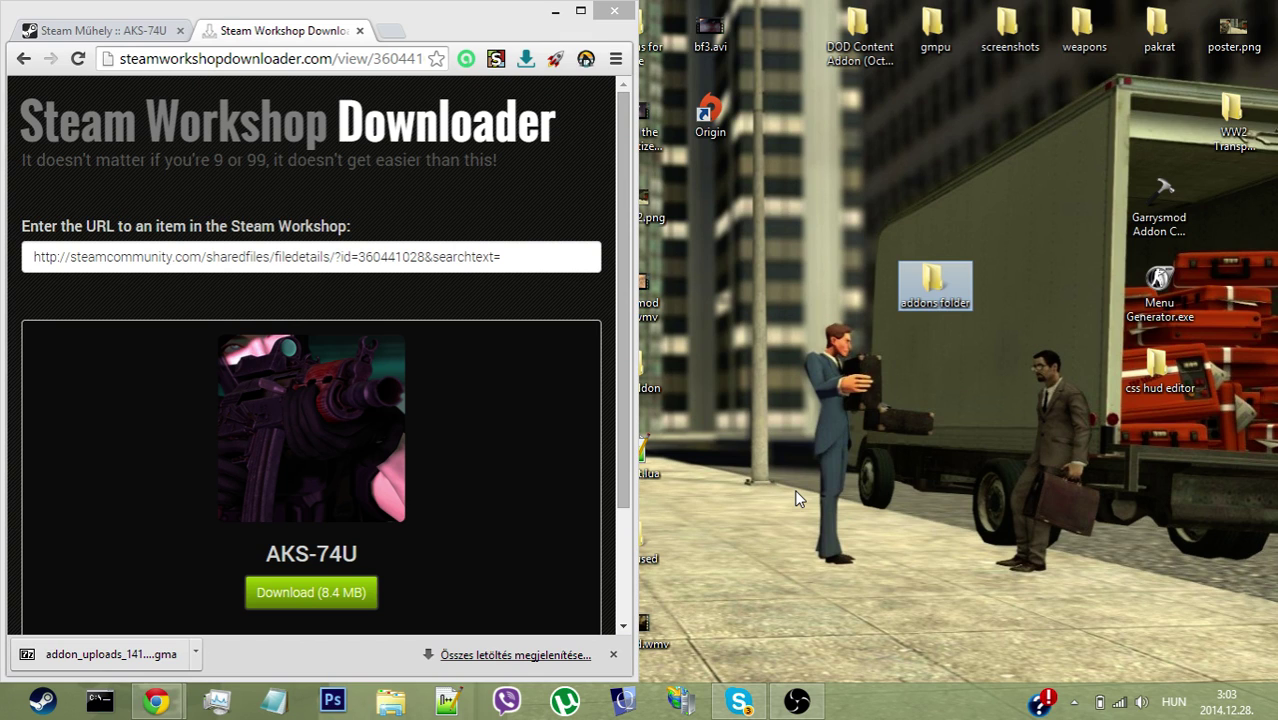
# Step: Open 'addons folder', snap it right, and drag the downloaded .gma file into it
pyautogui.doubleClick(928, 288)
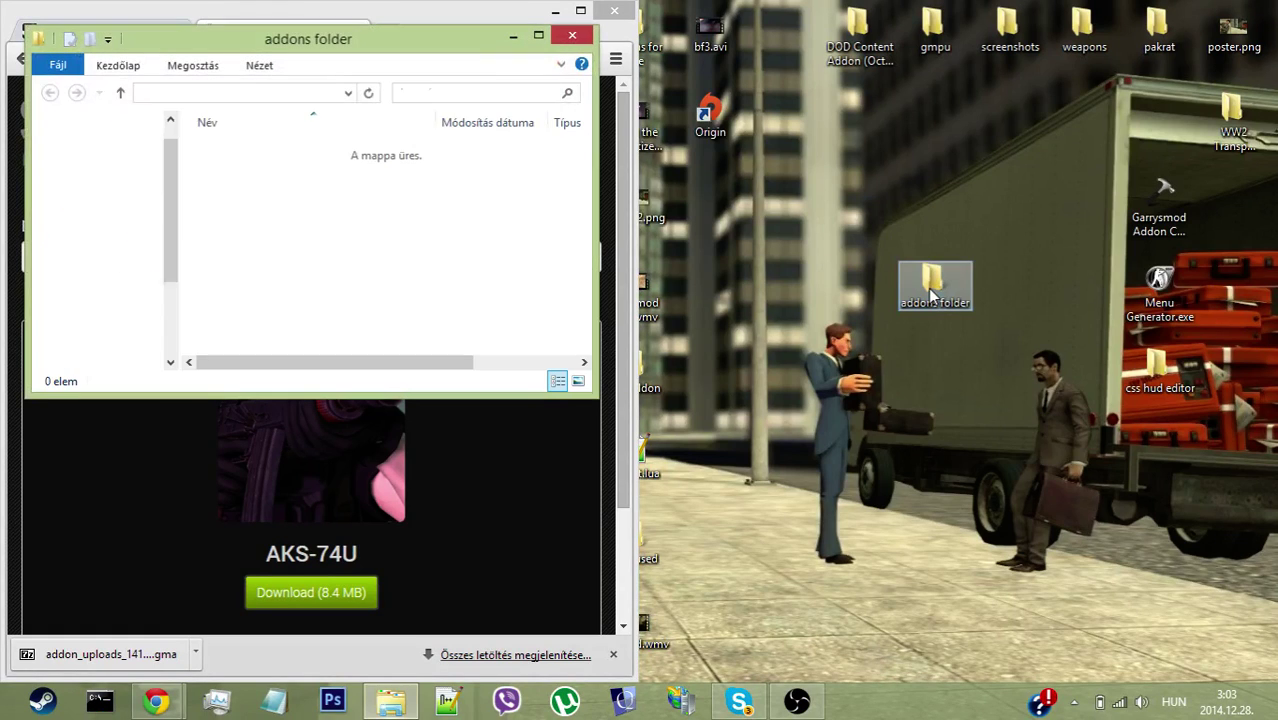
pyautogui.moveTo(451, 55); pyautogui.dragTo(1277, 300)
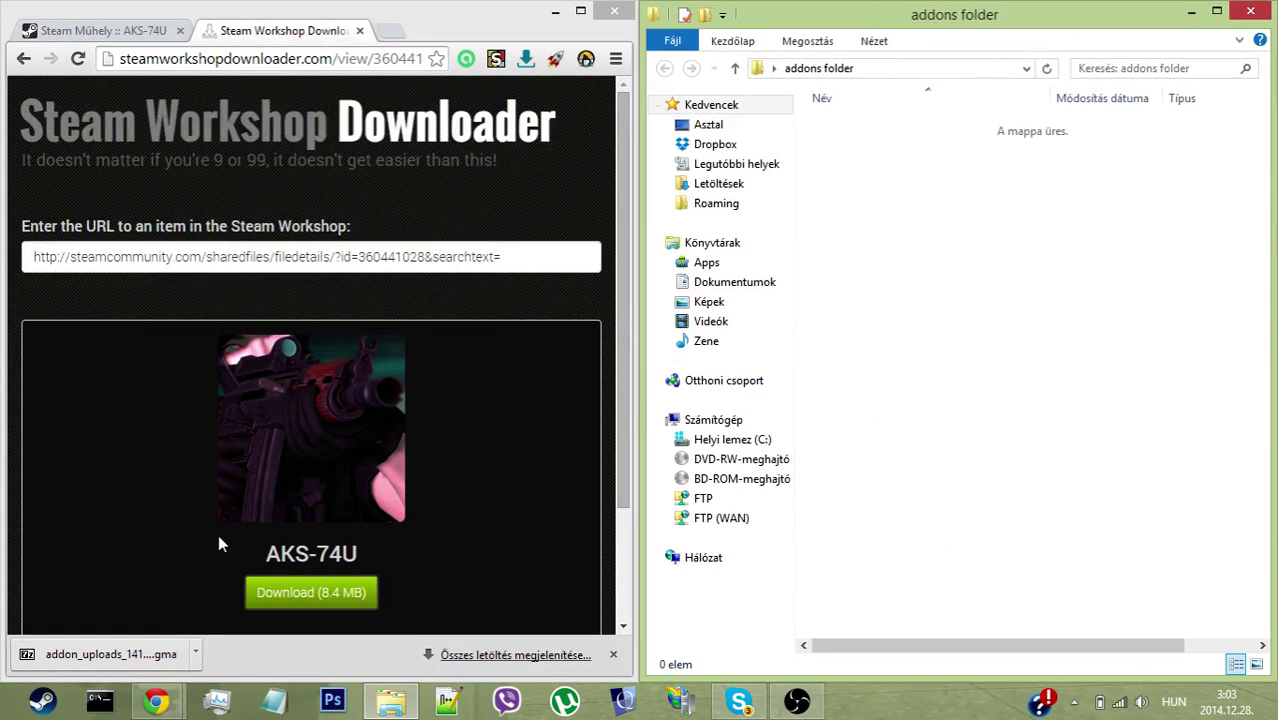
pyautogui.moveTo(86, 648); pyautogui.dragTo(921, 476)
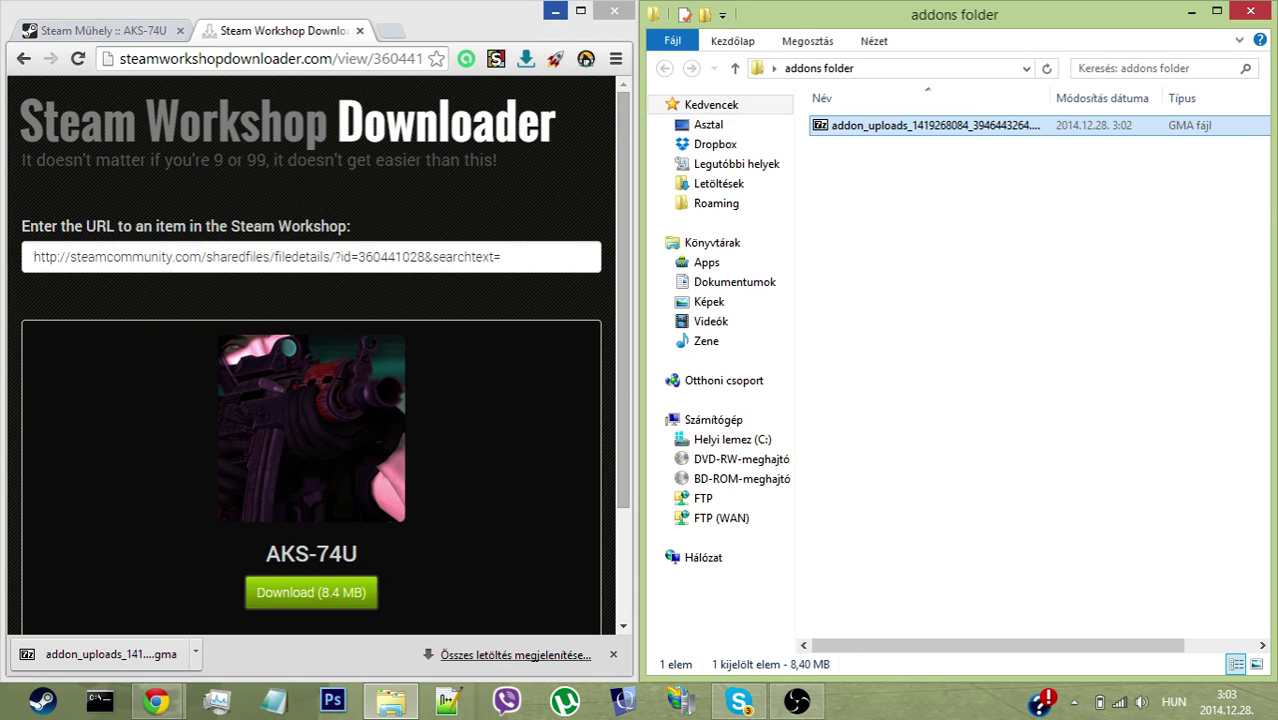
pyautogui.click(555, 12)
pyautogui.click(340, 286)
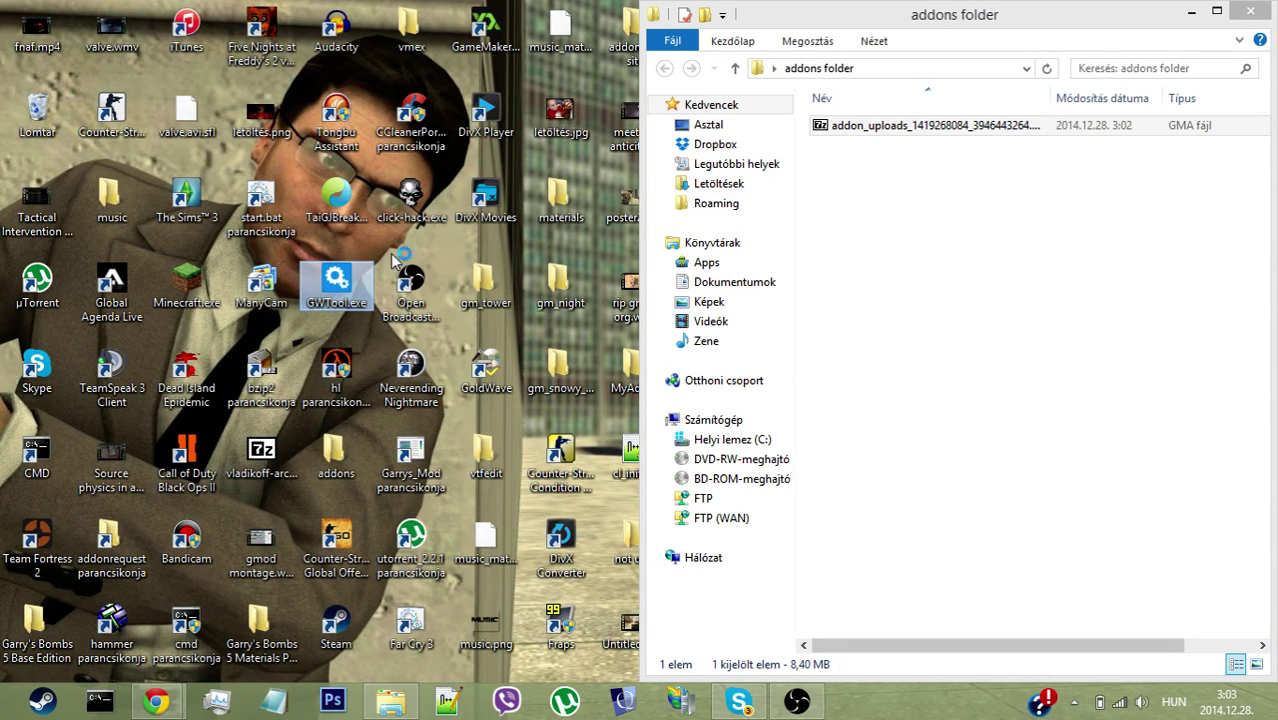
# Step: Launch GWTool and drop the addon .gma onto it to produce a .gma.7z archive
pyautogui.doubleClick(322, 290)
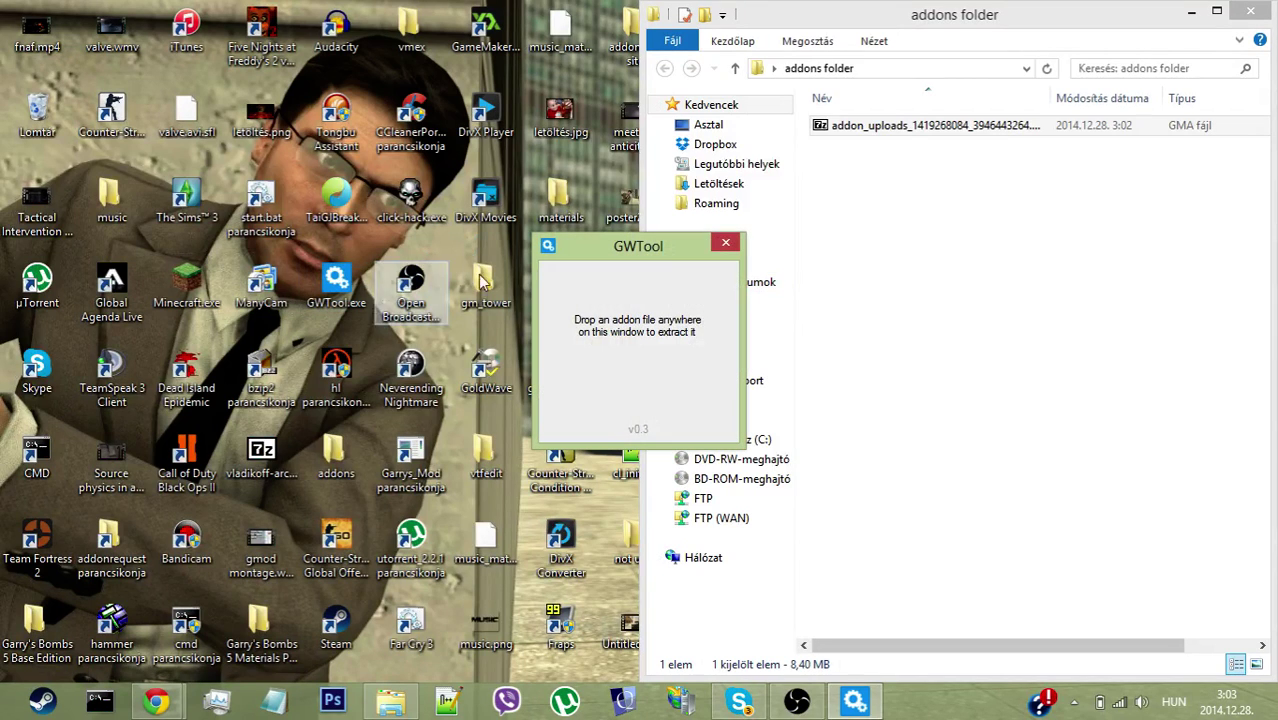
pyautogui.moveTo(649, 264); pyautogui.dragTo(344, 219)
pyautogui.moveTo(876, 177); pyautogui.dragTo(352, 288)
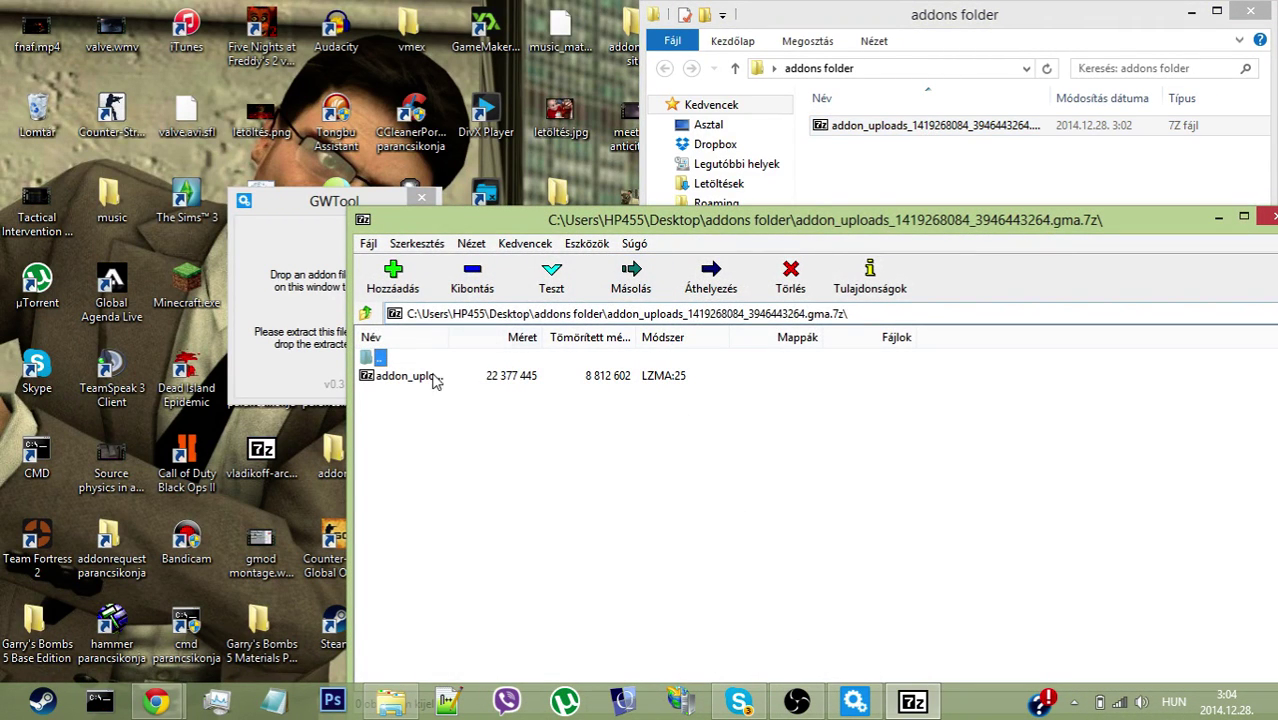
# Step: Select the addon_uploads entry in the 7-Zip archive listing
pyautogui.click(409, 388)
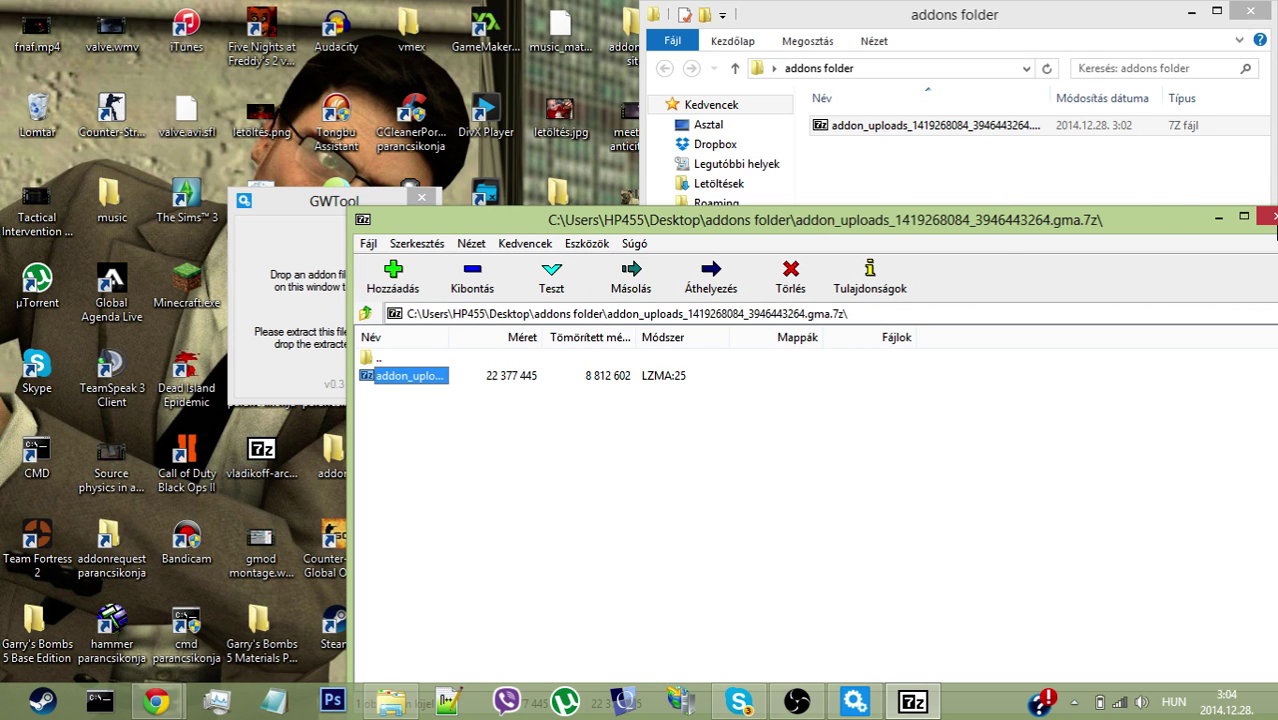
# Step: Close 7-Zip, open the .7z with WinRAR, and dismiss the registration nag and format errors
pyautogui.click(1268, 217)
pyautogui.rightClick(1066, 125)
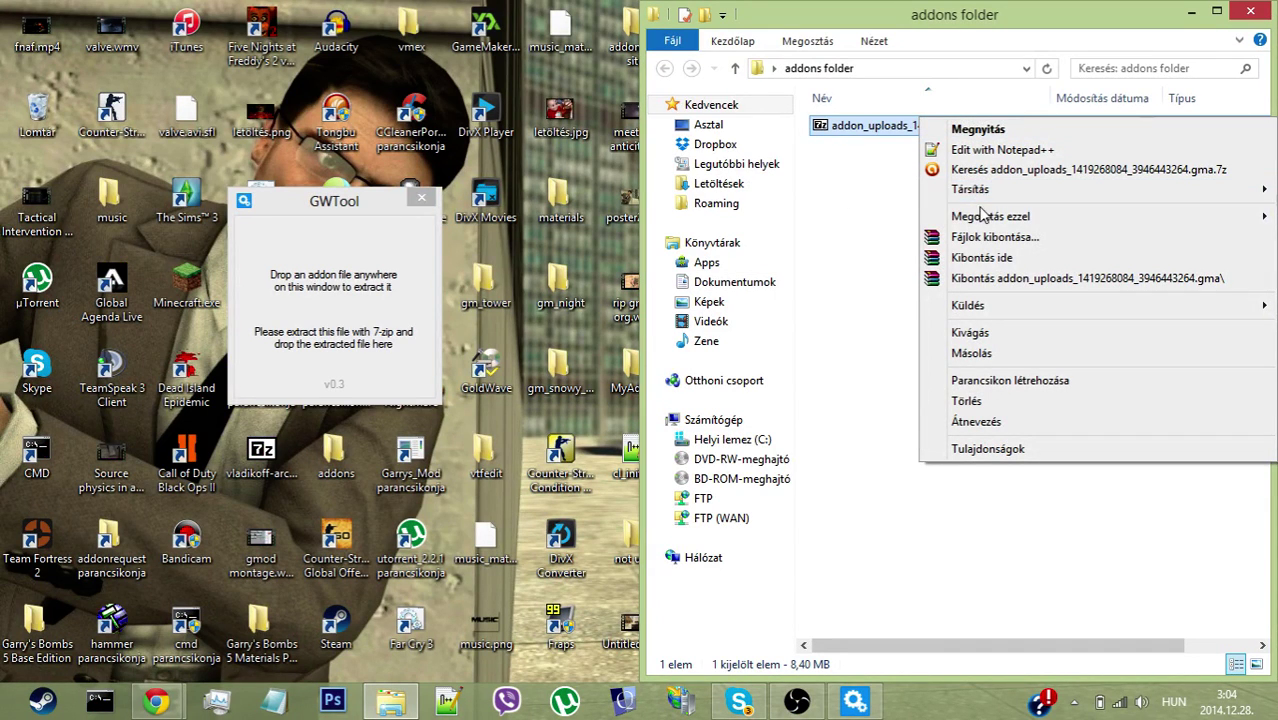
pyautogui.moveTo(972, 189)
pyautogui.click(833, 238)
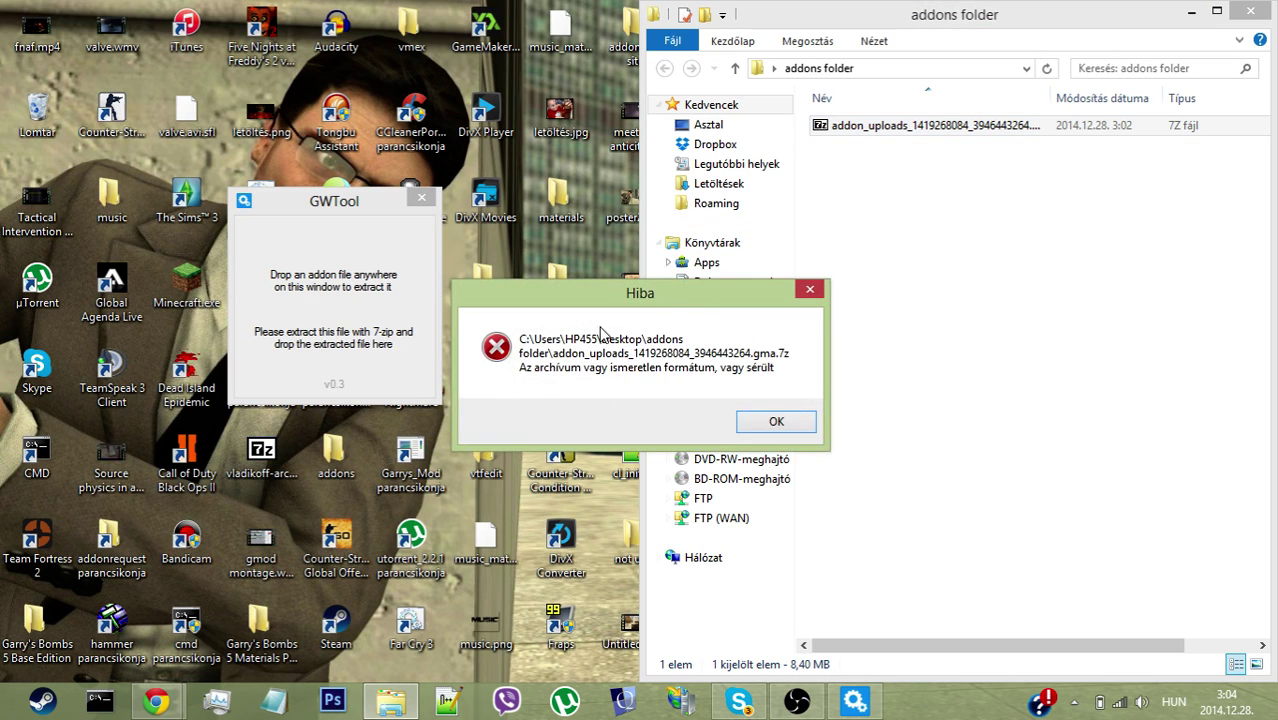
pyautogui.press('Return')
pyautogui.click(785, 290)
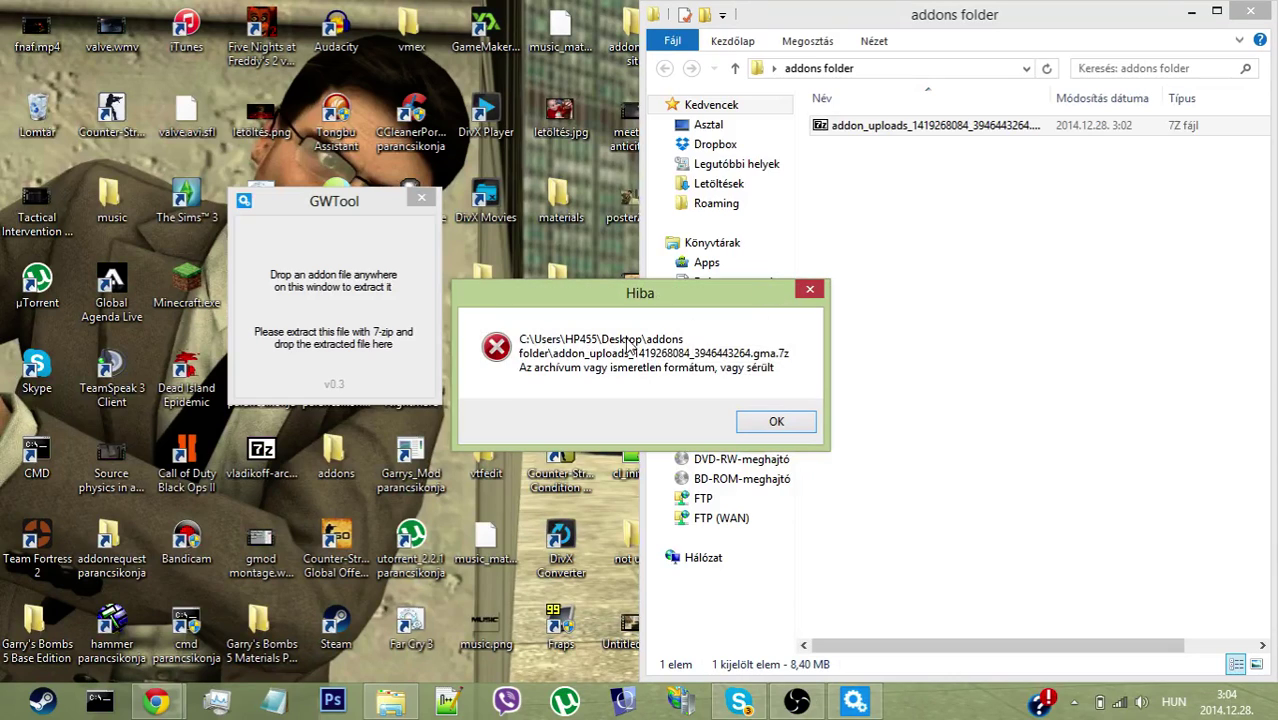
pyautogui.click(781, 421)
# Step: Extract the addon's .gma file from the .7z archive into the addons folder using 7-Zip
pyautogui.doubleClick(898, 128)
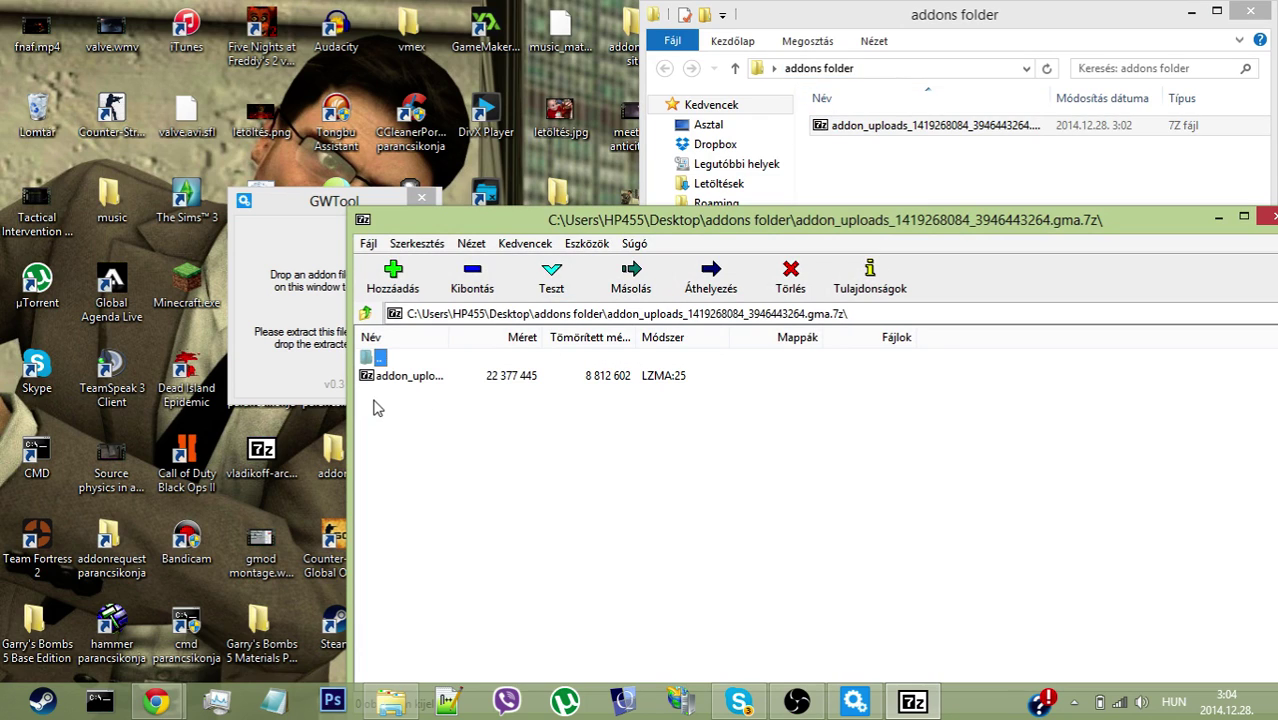
pyautogui.click(376, 382)
pyautogui.moveTo(376, 375); pyautogui.dragTo(850, 205)
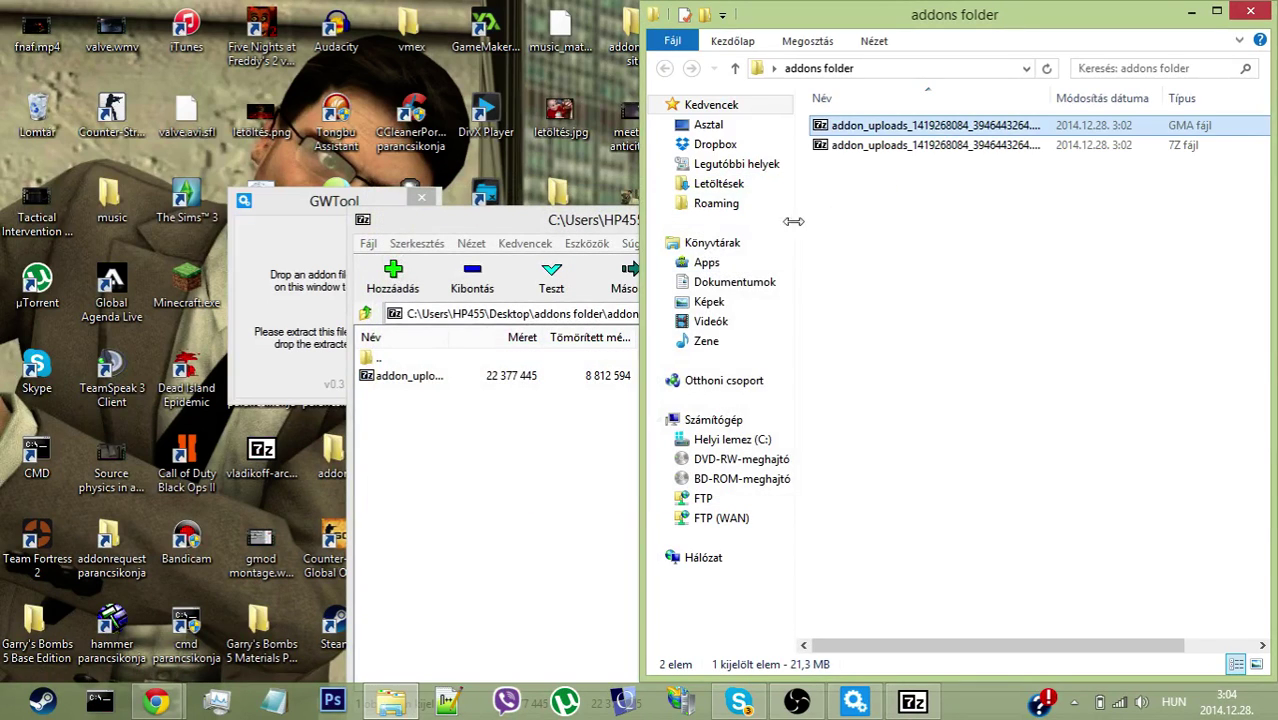
pyautogui.click(559, 434)
pyautogui.click(1268, 216)
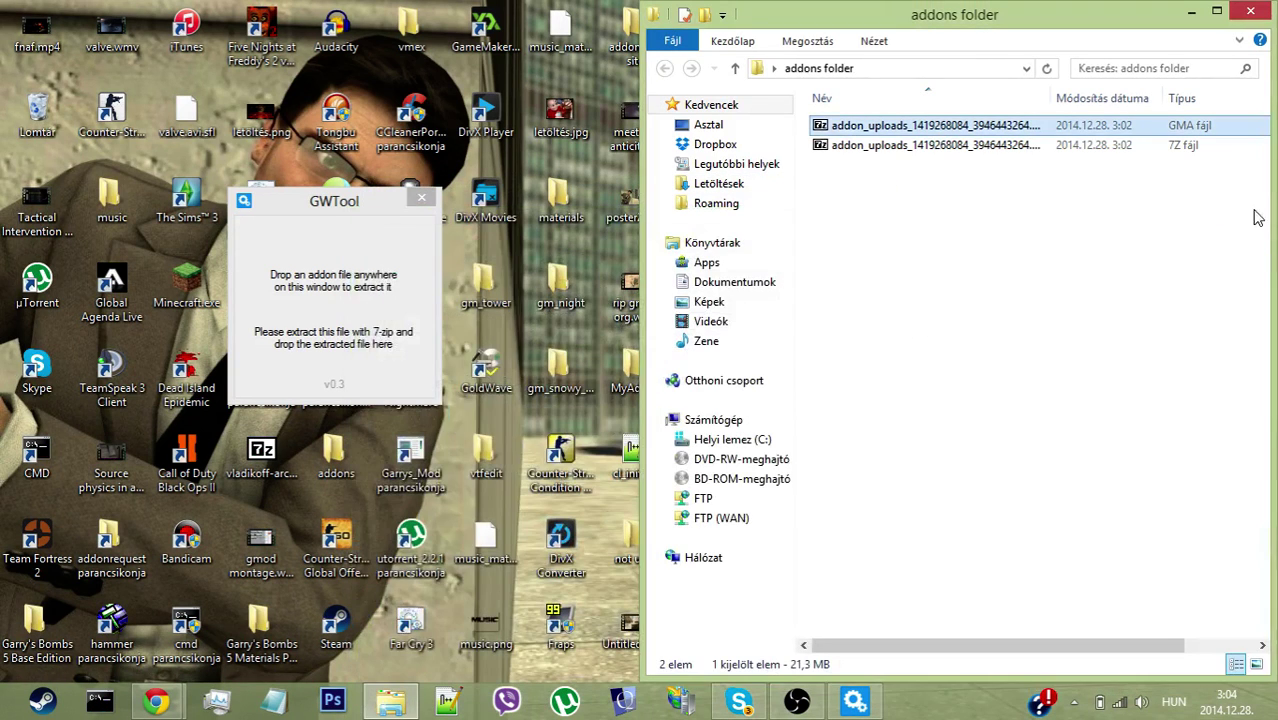
# Step: Unpack the .gma with GWTool and check the AKS-74U folder's materials, models and addon.txt
pyautogui.click(1188, 150)
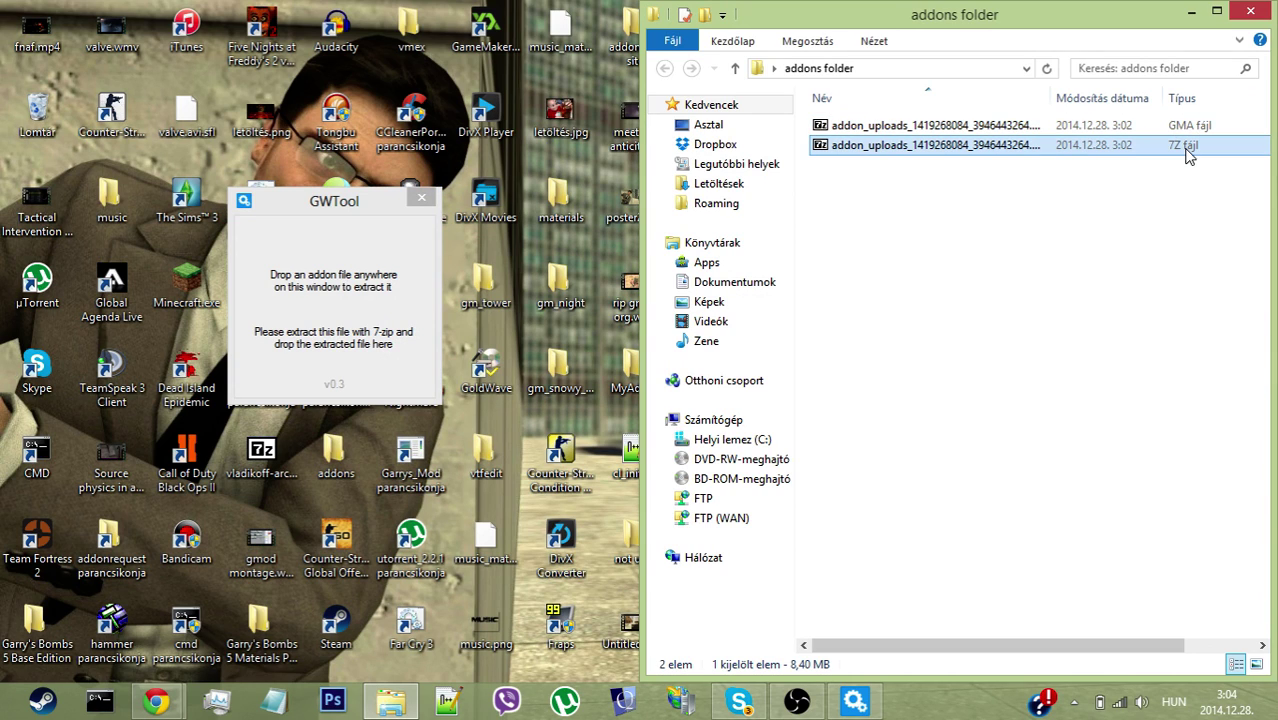
pyautogui.click(1176, 128)
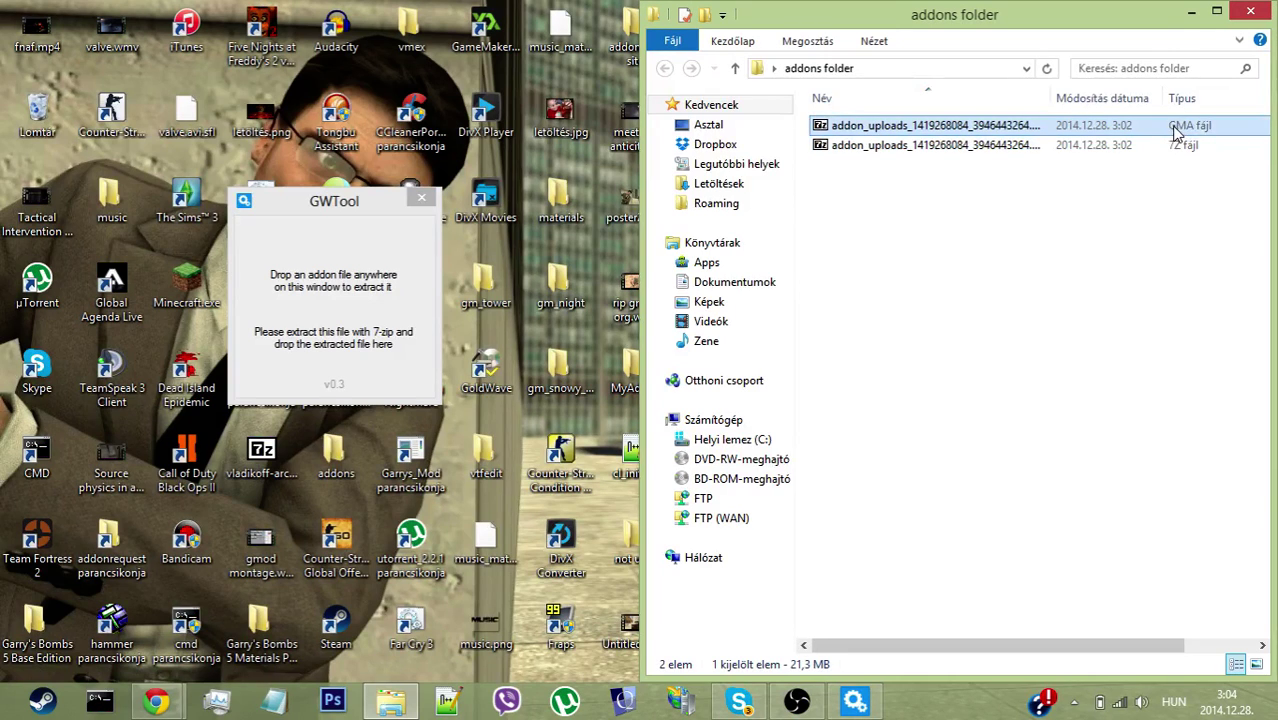
pyautogui.moveTo(1170, 133); pyautogui.dragTo(370, 326)
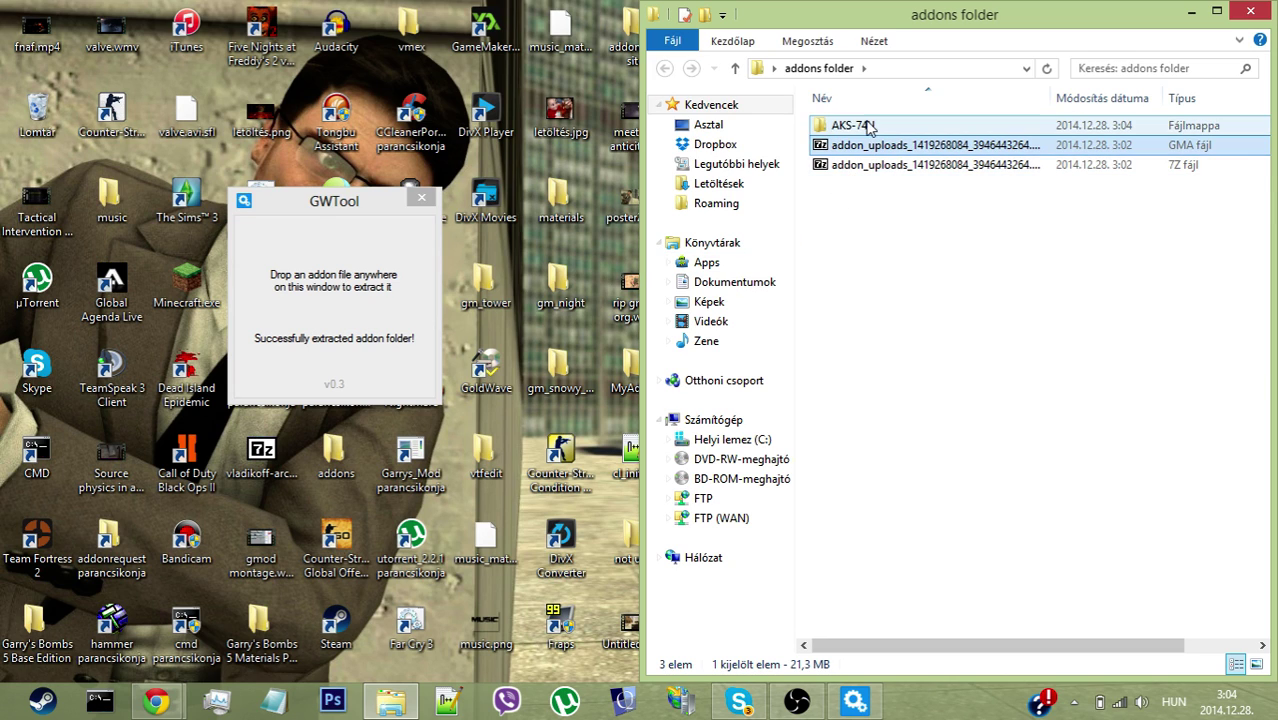
pyautogui.doubleClick(868, 126)
pyautogui.moveTo(869, 211); pyautogui.dragTo(858, 120)
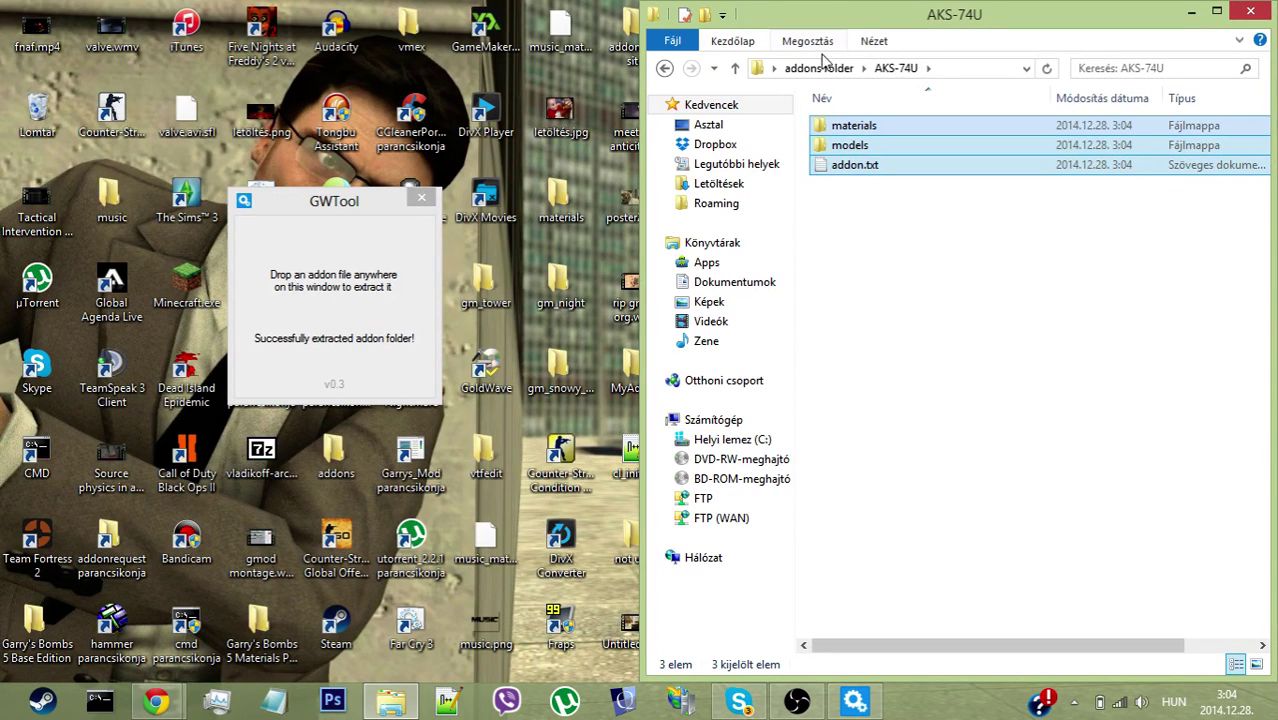
pyautogui.click(819, 68)
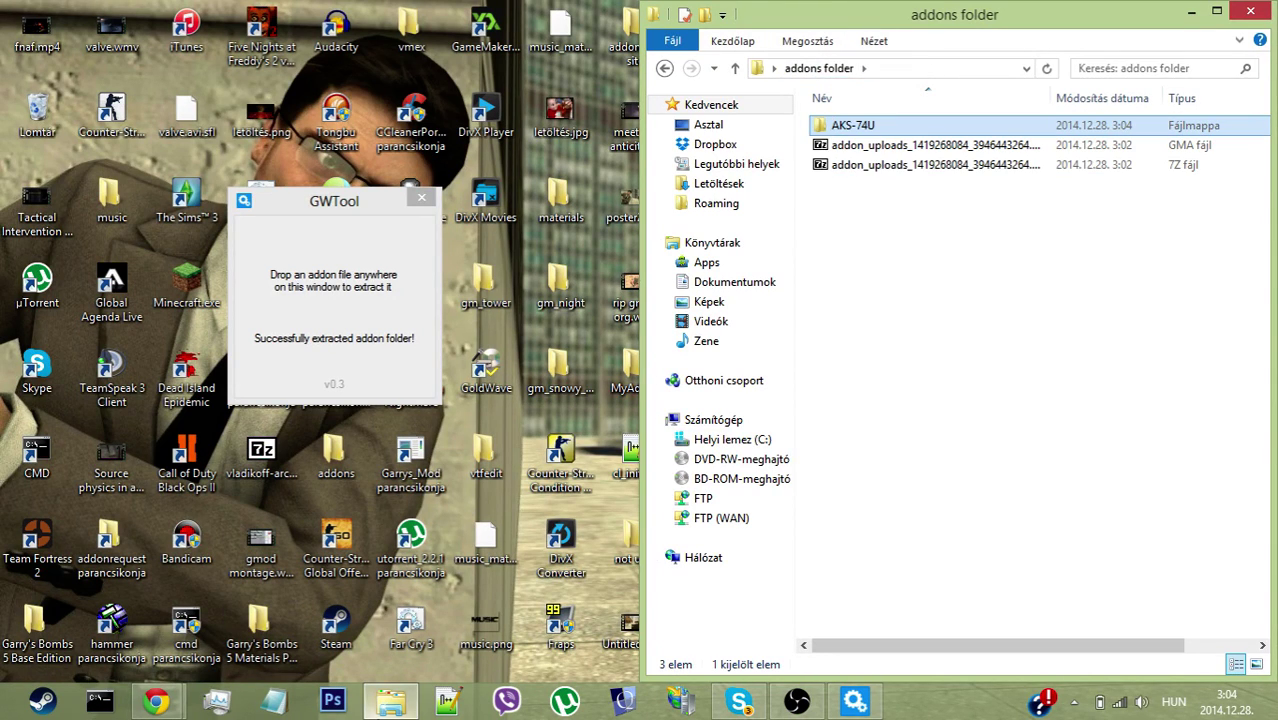
# Step: Open a new File Explorer window snapped to the left half, showing the C: drive's Program Files (x86)
pyautogui.rightClick(390, 700)
pyautogui.click(434, 607)
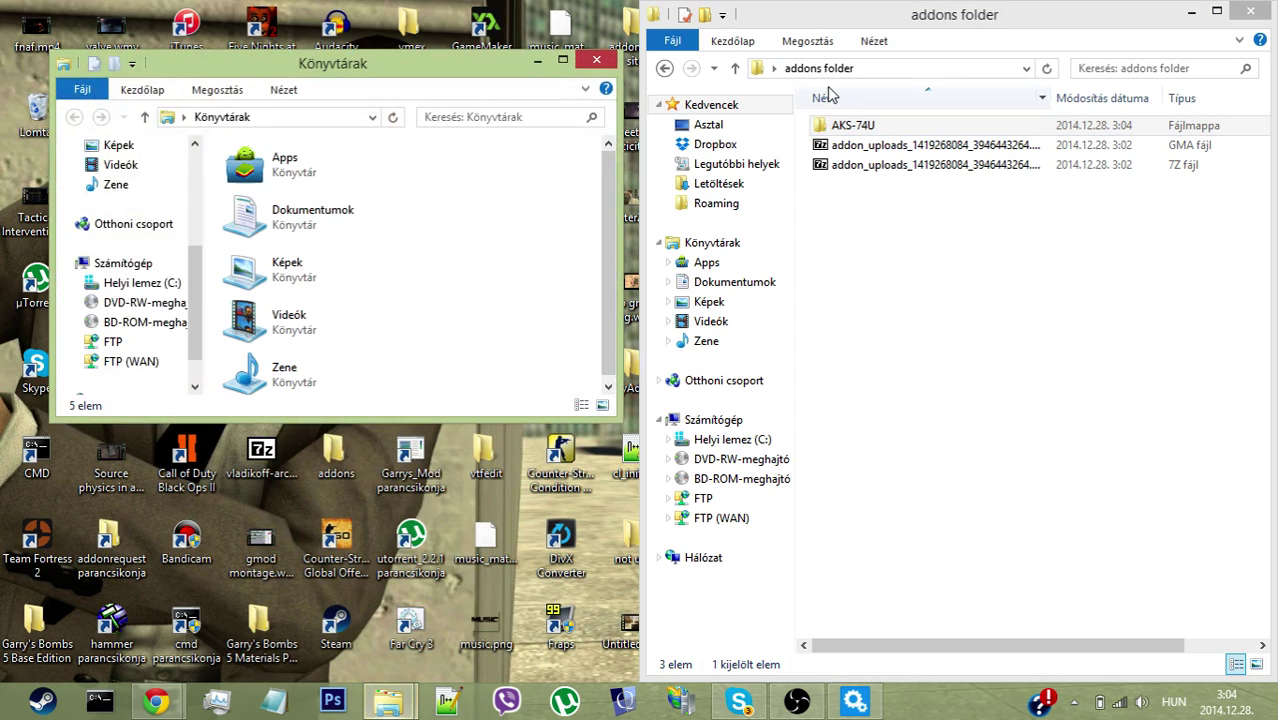
pyautogui.moveTo(465, 82); pyautogui.dragTo(2, 530)
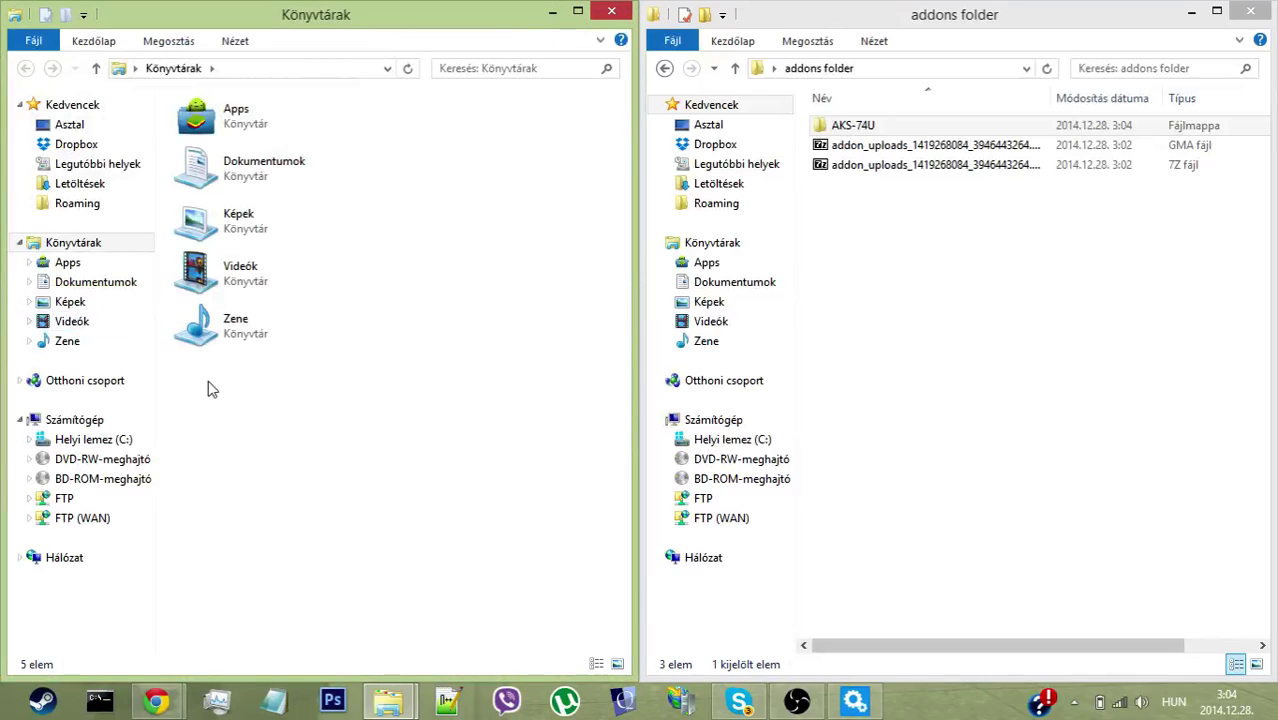
pyautogui.click(125, 443)
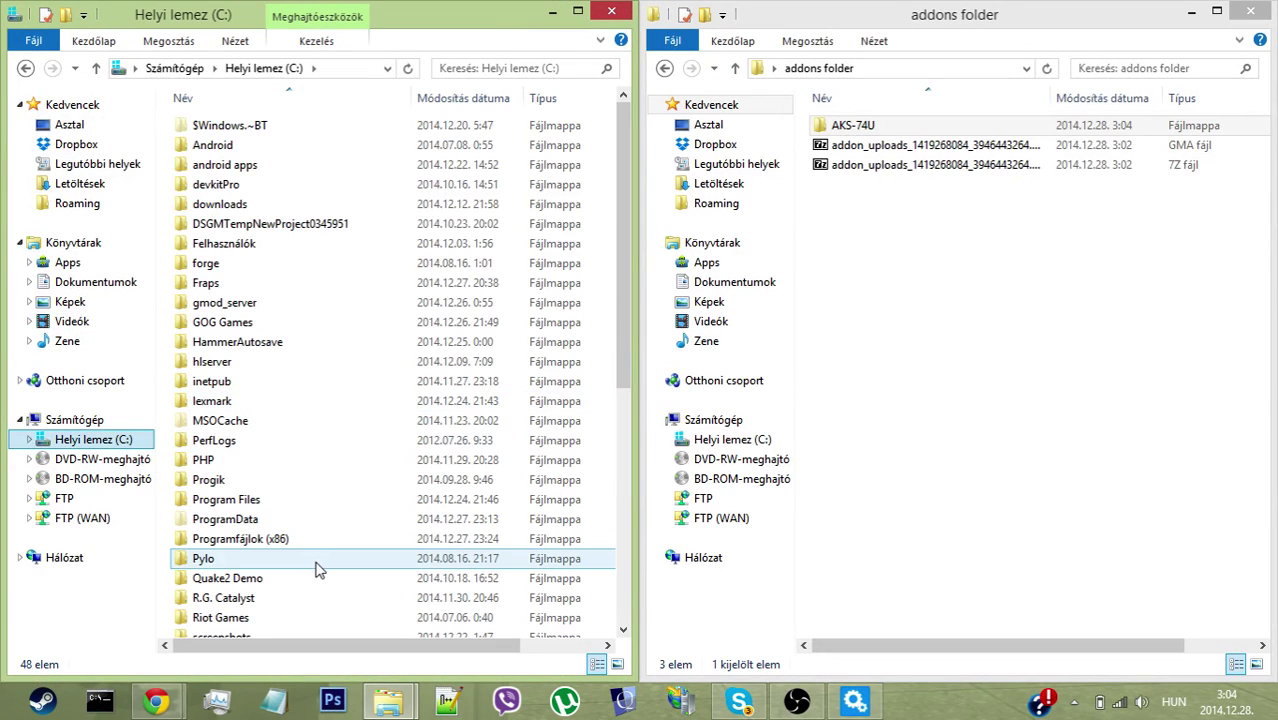
pyautogui.doubleClick(317, 550)
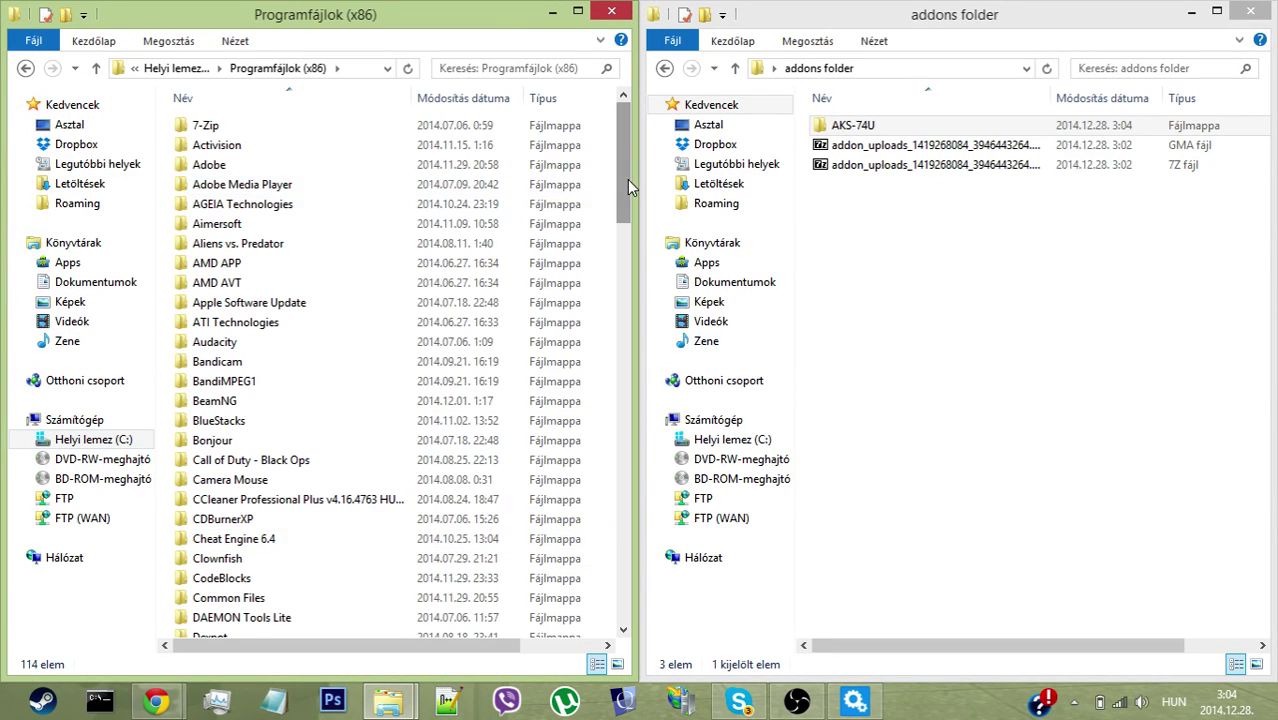
pyautogui.moveTo(627, 179); pyautogui.dragTo(612, 462)
# Step: Go to Steam\Steamapps\common, then GarrysMod > garrysmod > addons
pyautogui.click(316, 68)
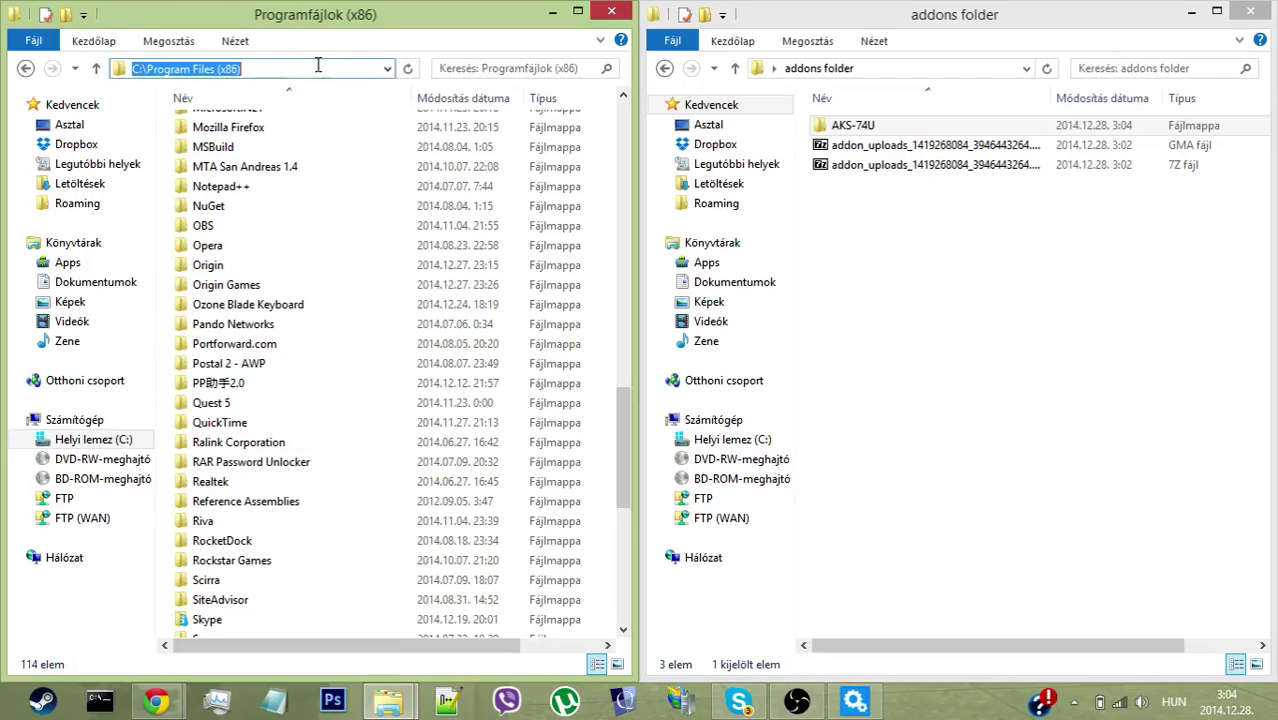
pyautogui.click(317, 69)
pyautogui.write('\\S')
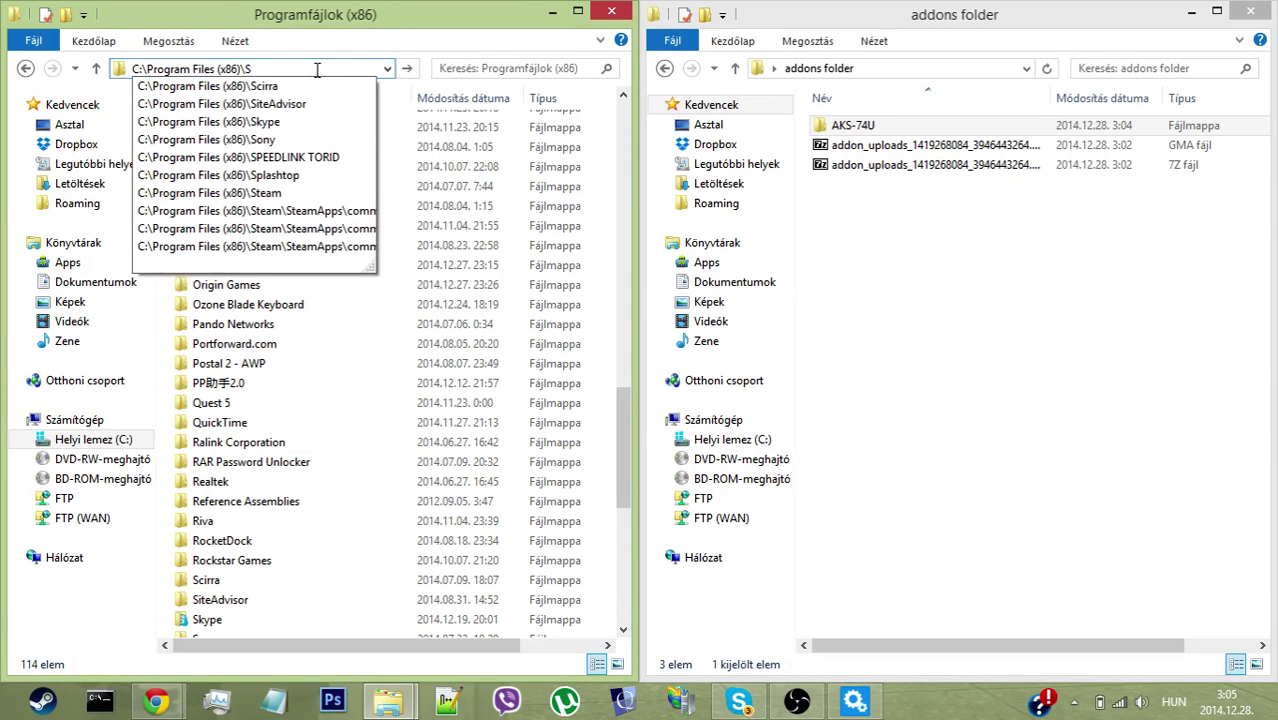
pyautogui.write('team\\Ste')
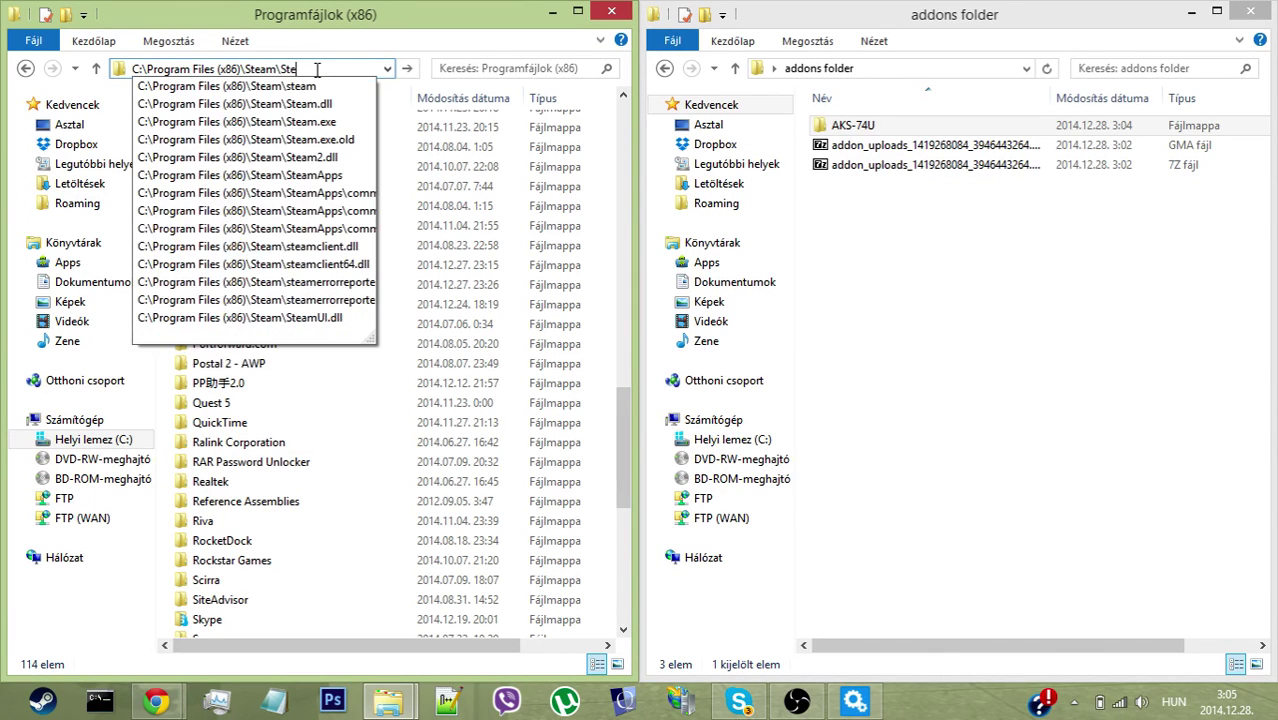
pyautogui.write('amapps\\c')
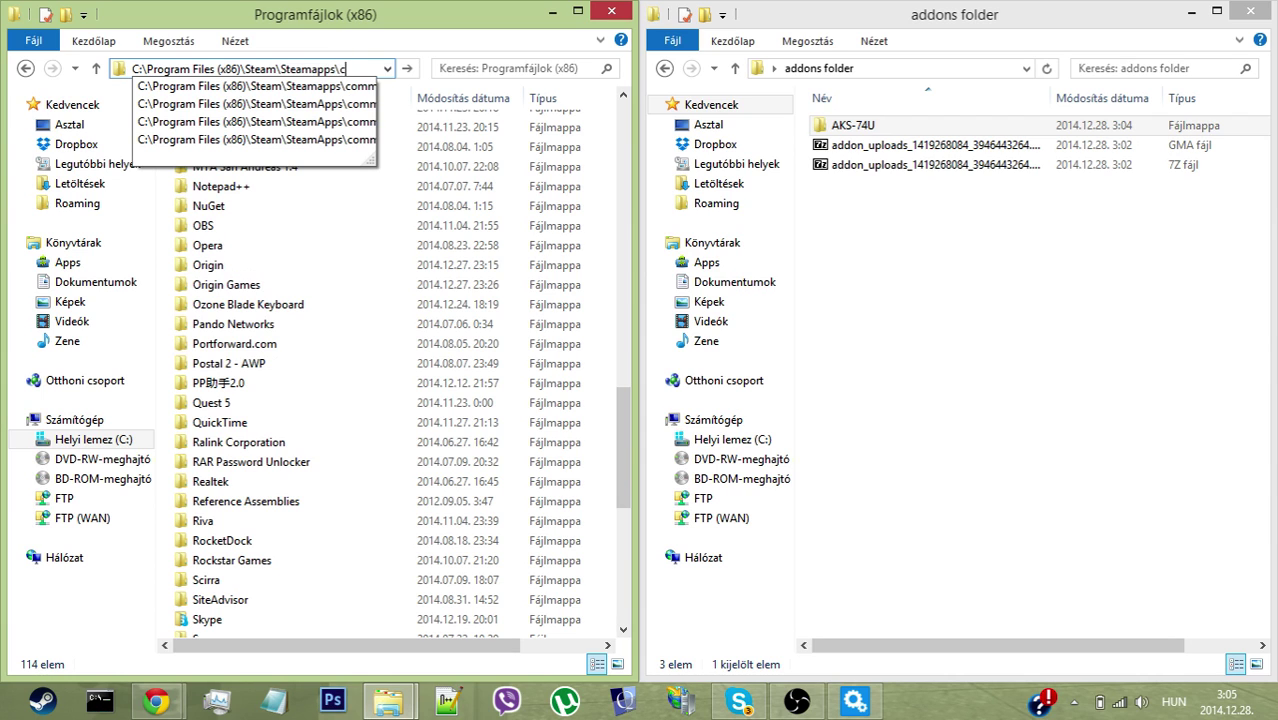
pyautogui.write('ommon')
pyautogui.press('Return')
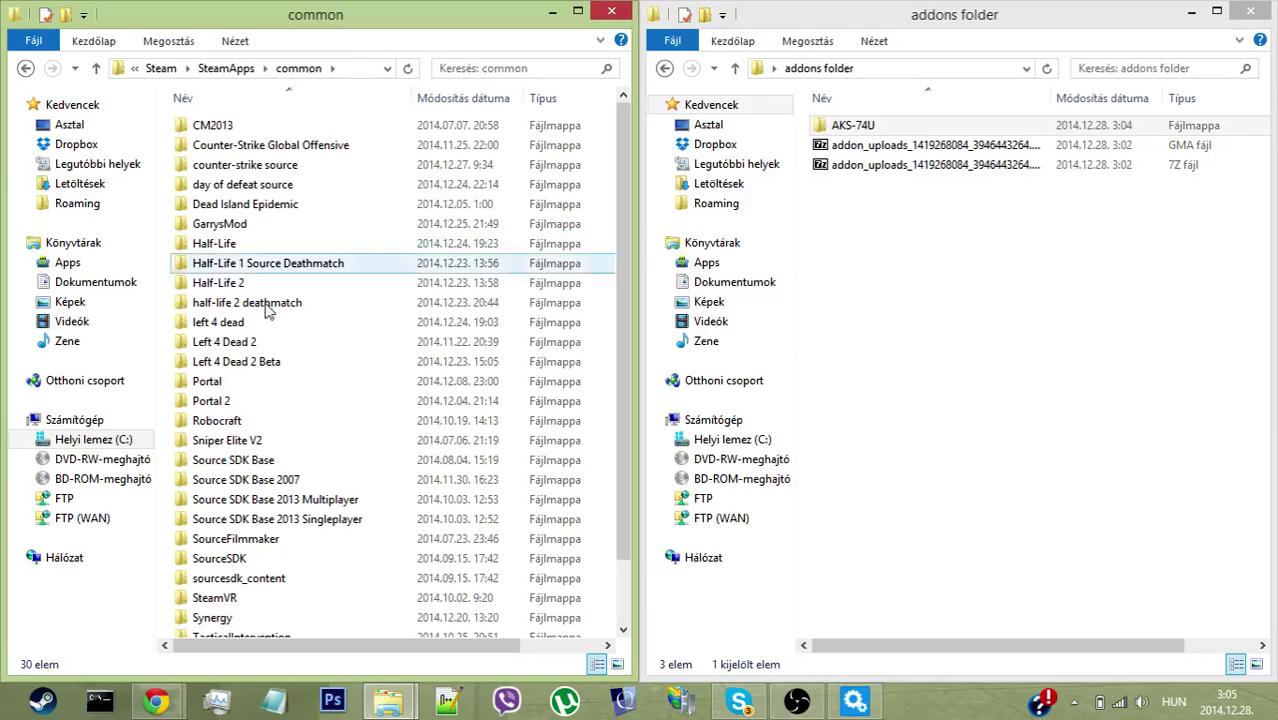
pyautogui.doubleClick(248, 222)
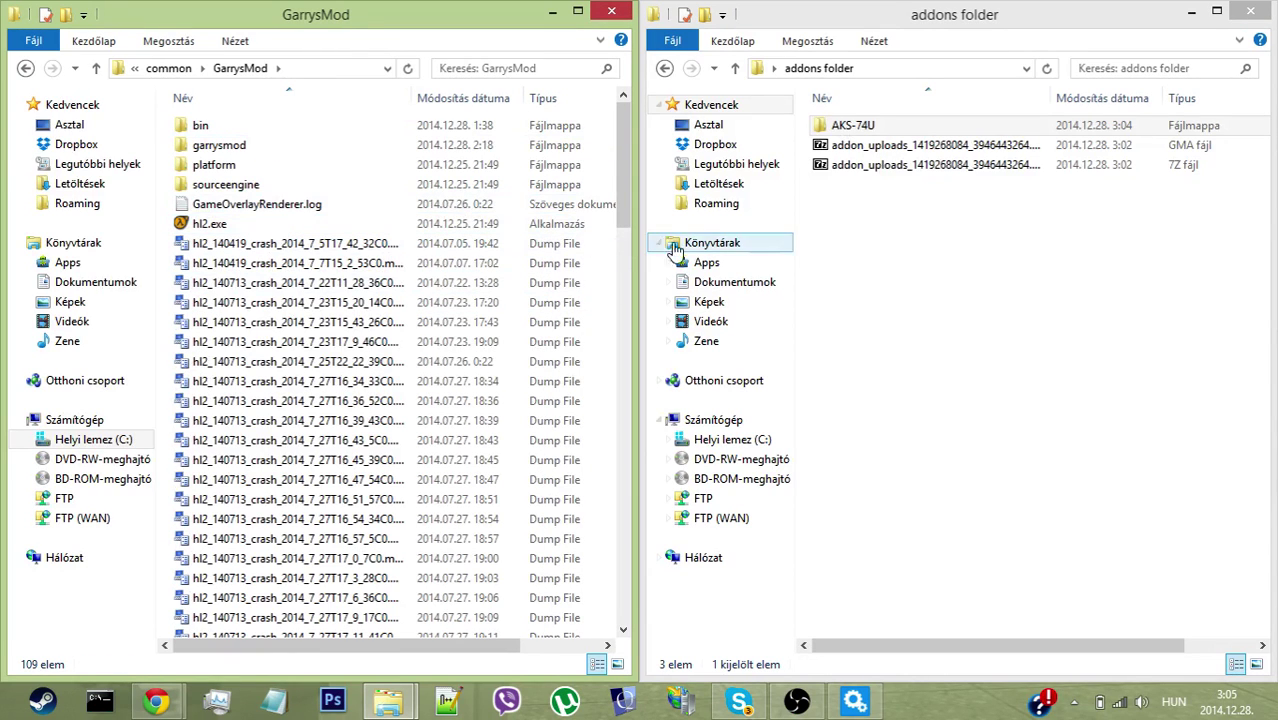
pyautogui.doubleClick(222, 147)
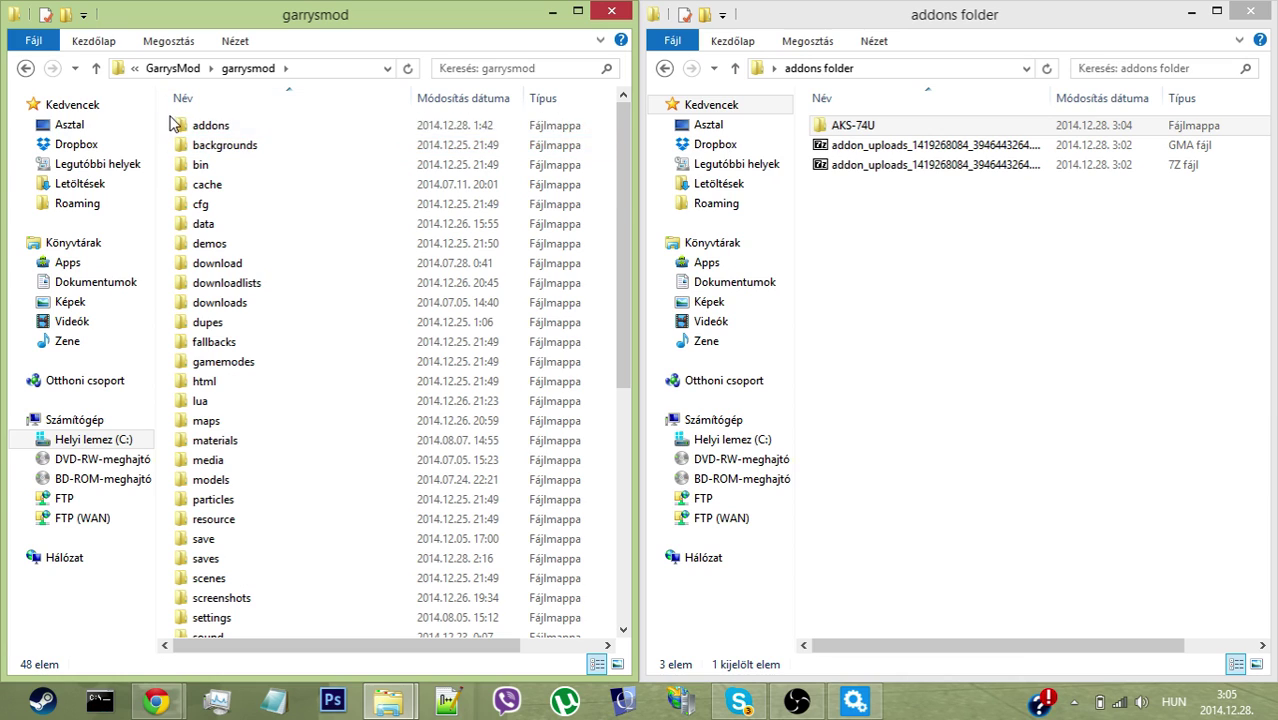
pyautogui.doubleClick(213, 125)
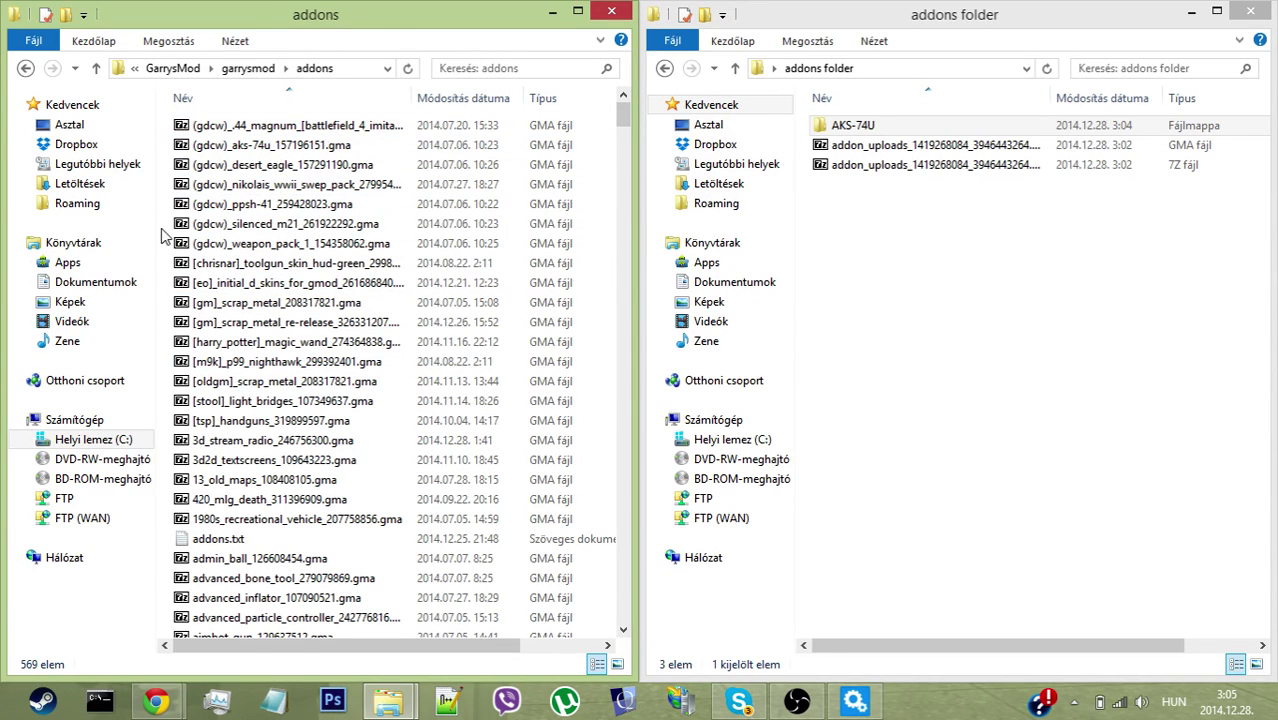
# Step: Right-drag the AKS-74U folder into Garry's Mod's addons folder and choose Áthelyezés ide to move it
pyautogui.click(280, 145)
pyautogui.click(819, 130)
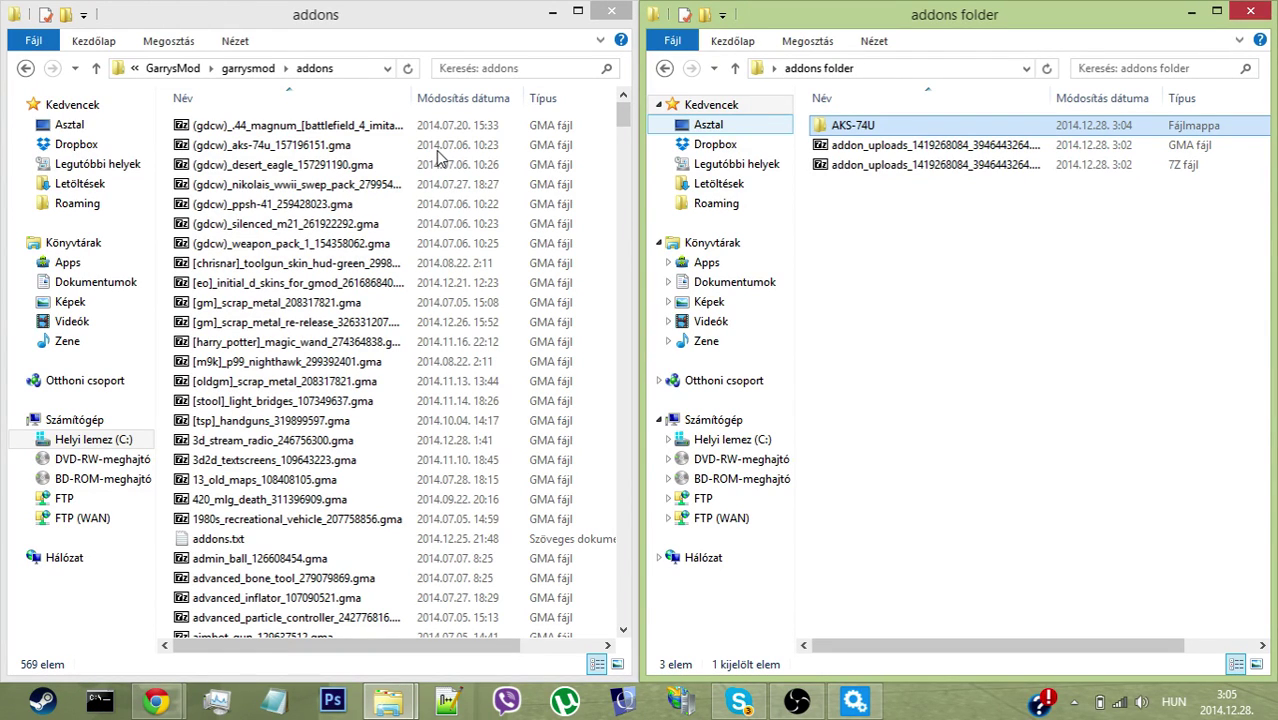
pyautogui.moveTo(885, 131); pyautogui.dragTo(446, 217)
pyautogui.click(512, 245)
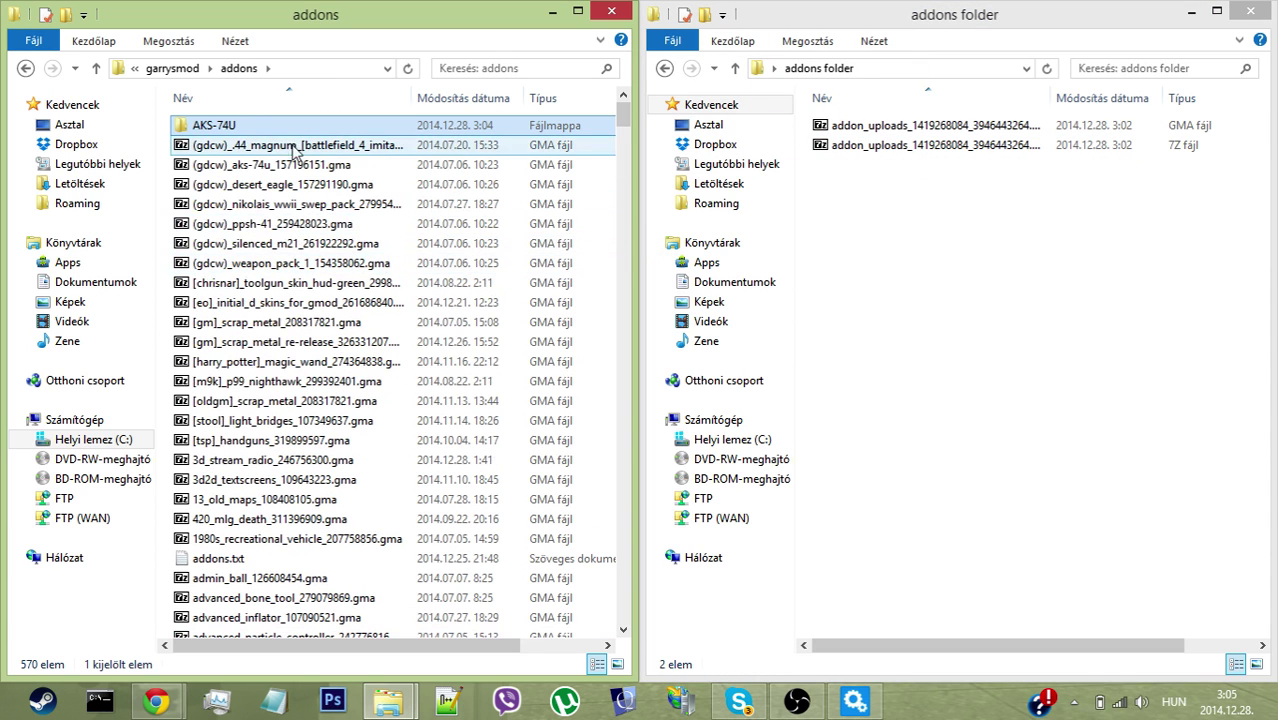
# Step: Inspect the moved AKS-74U folder's contents down to models\alraekinn, then return to addons
pyautogui.doubleClick(256, 127)
pyautogui.moveTo(277, 332); pyautogui.dragTo(185, 8)
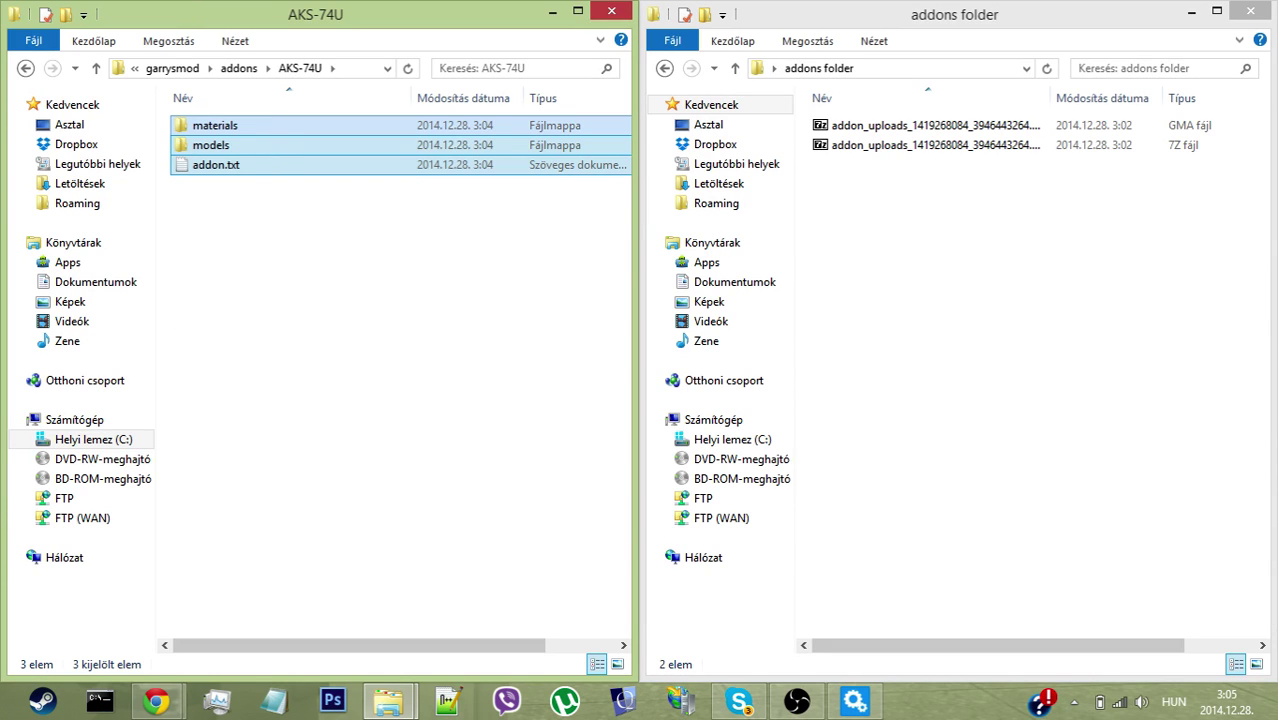
pyautogui.click(338, 350)
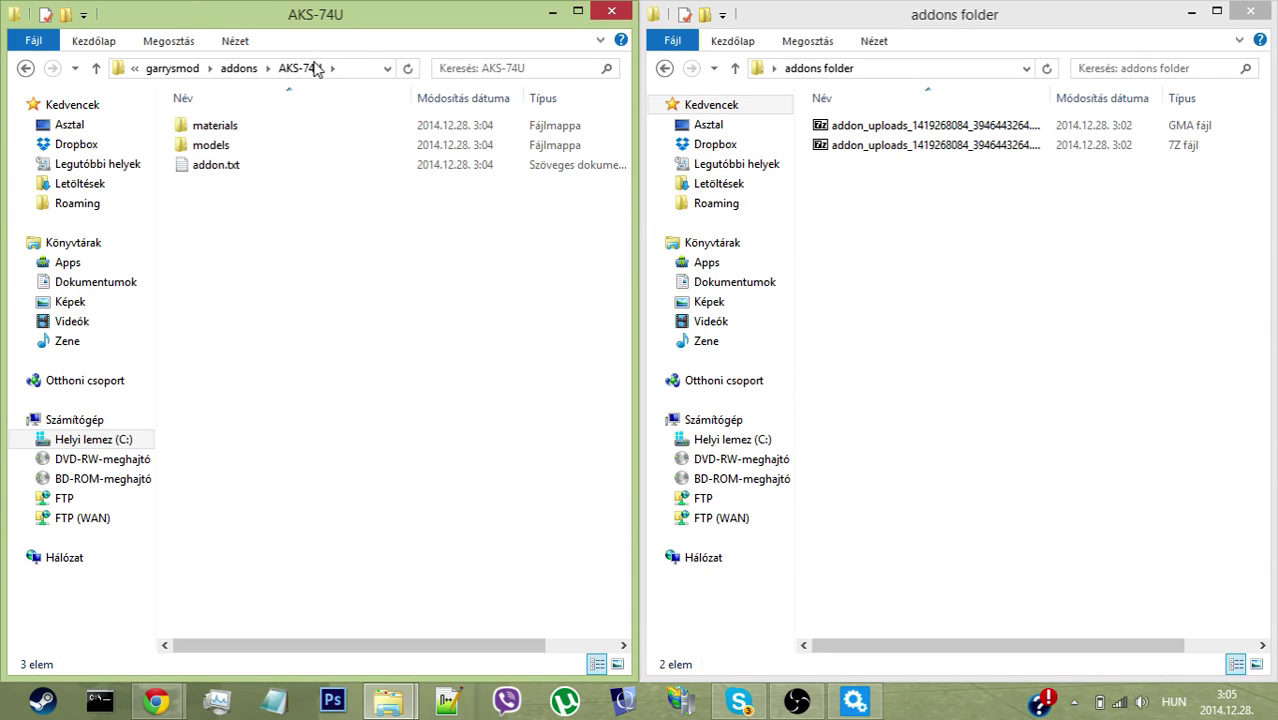
pyautogui.doubleClick(296, 147)
pyautogui.doubleClick(296, 130)
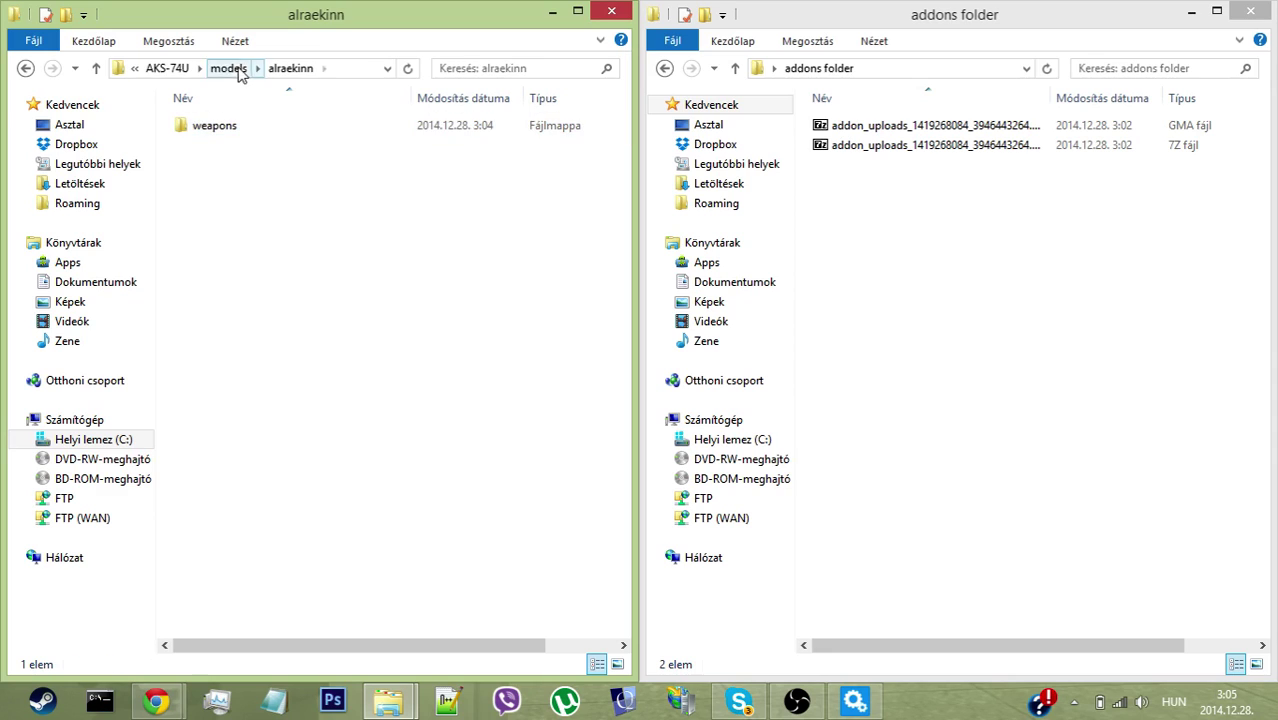
pyautogui.click(167, 68)
pyautogui.click(240, 68)
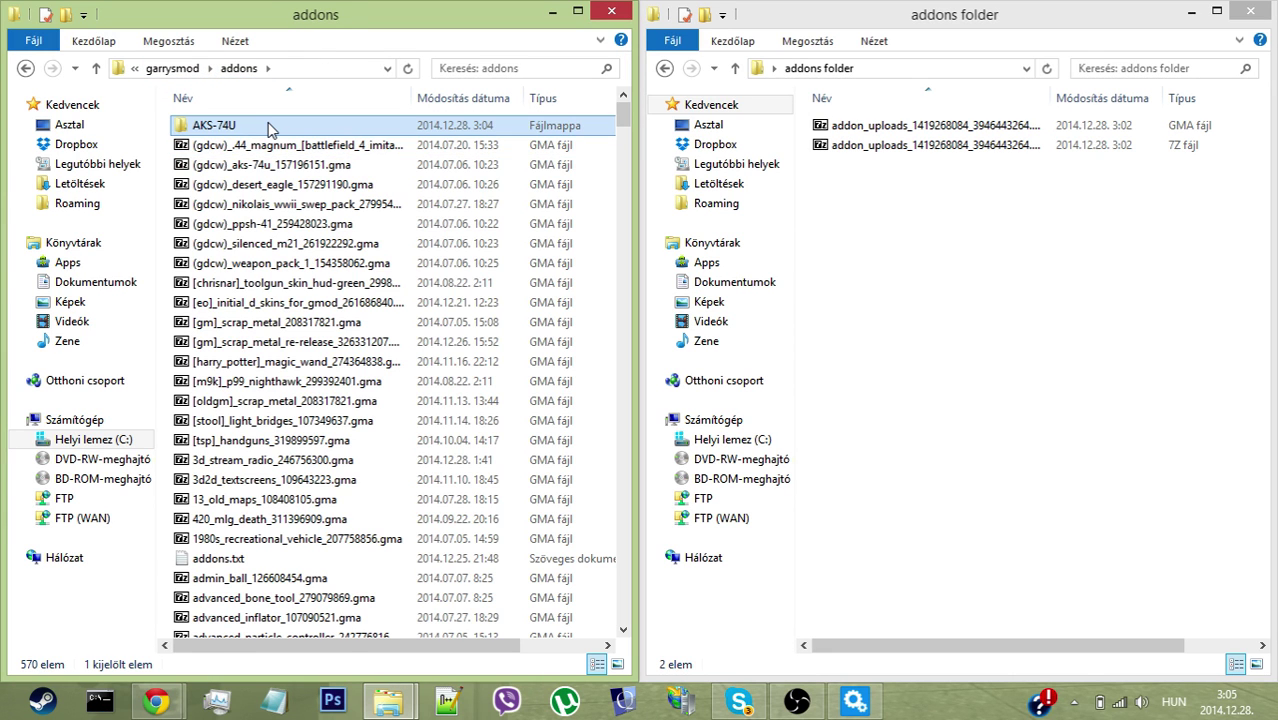
pyautogui.click(1060, 228)
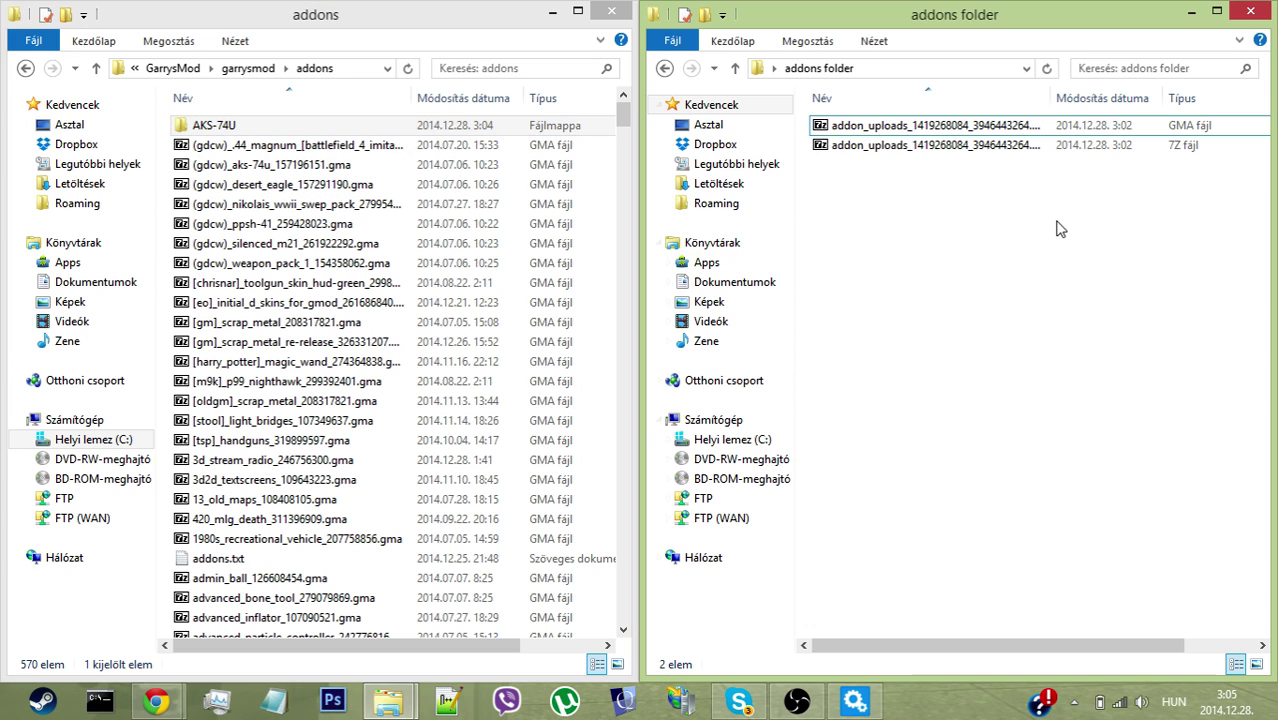
pyautogui.click(630, 108)
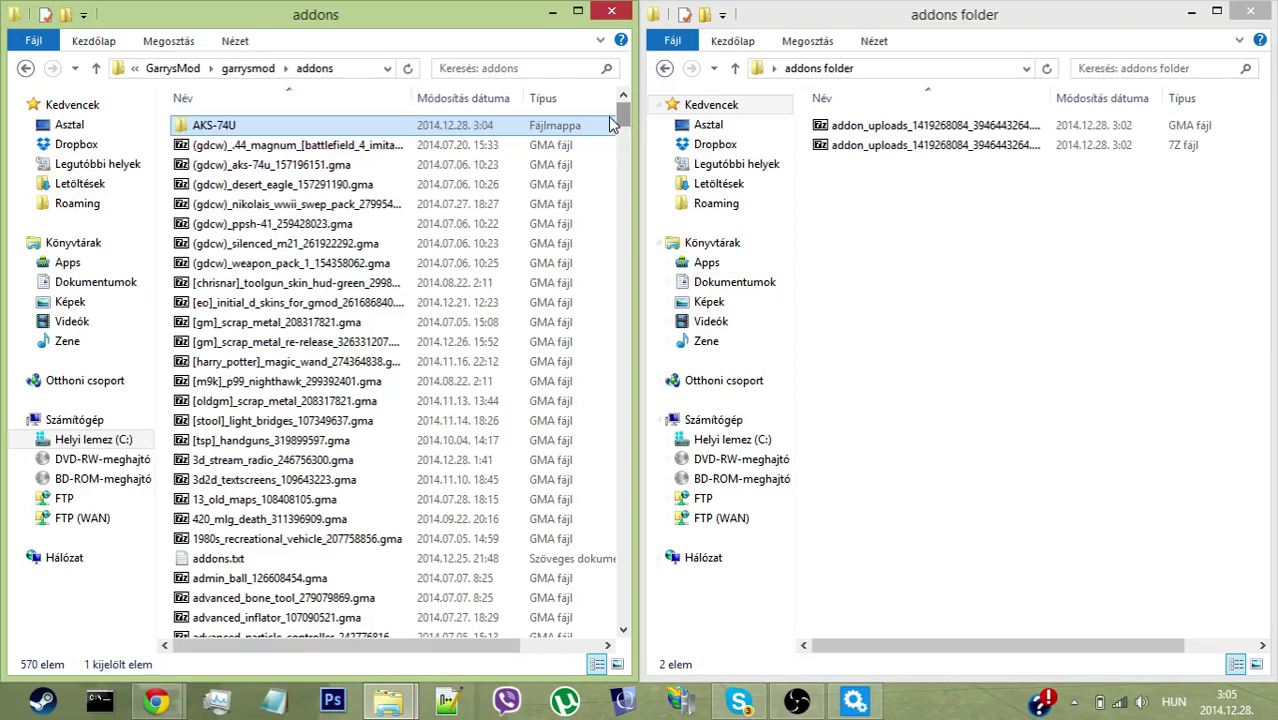
pyautogui.click(612, 118)
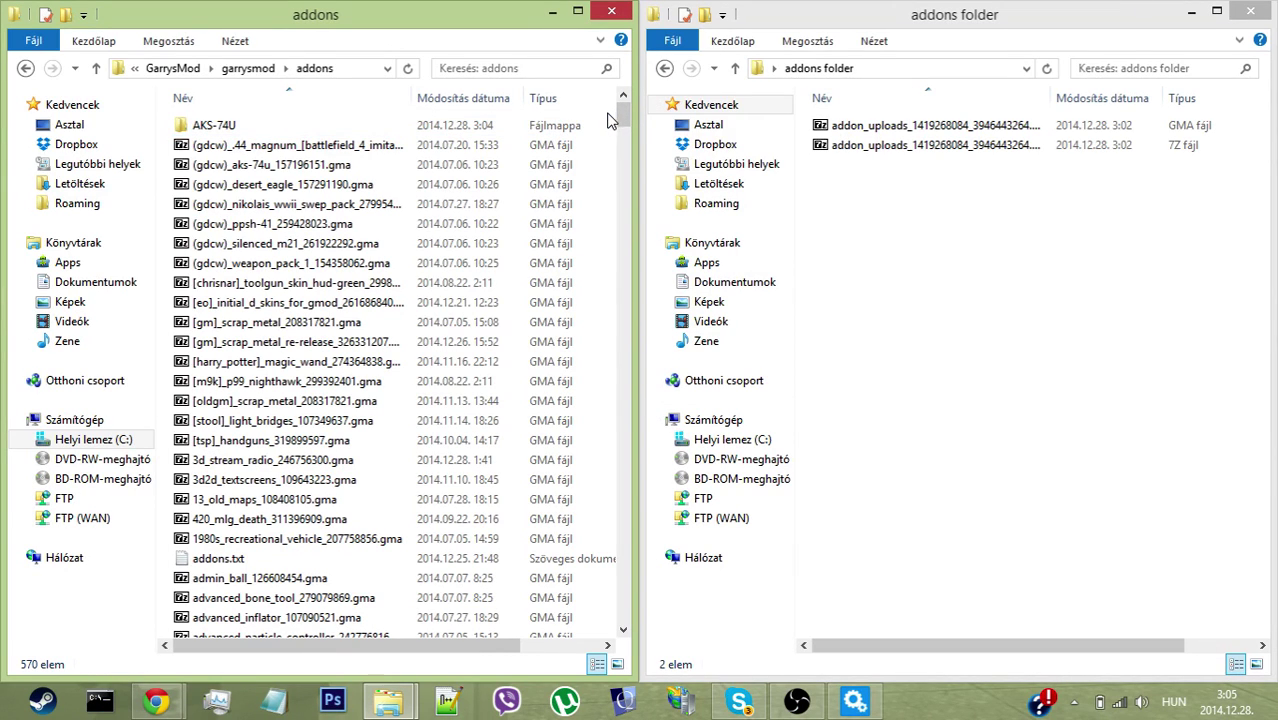
pyautogui.moveTo(607, 113); pyautogui.dragTo(606, 121)
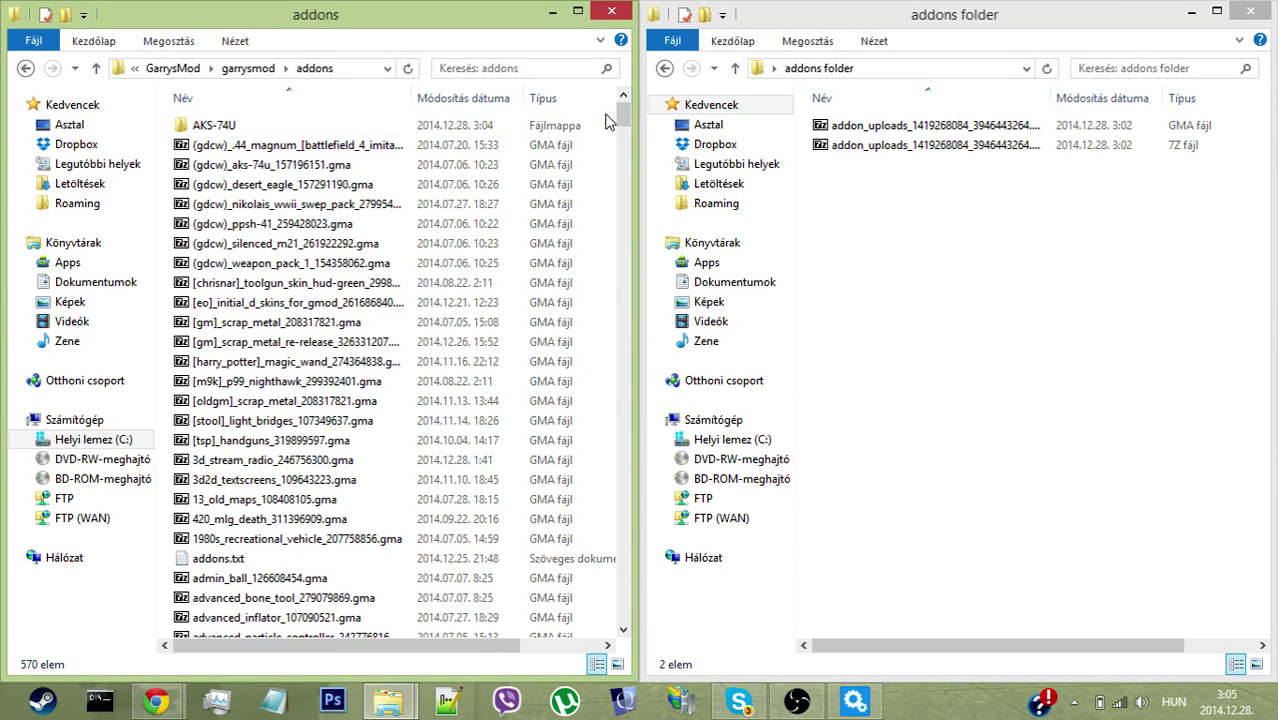